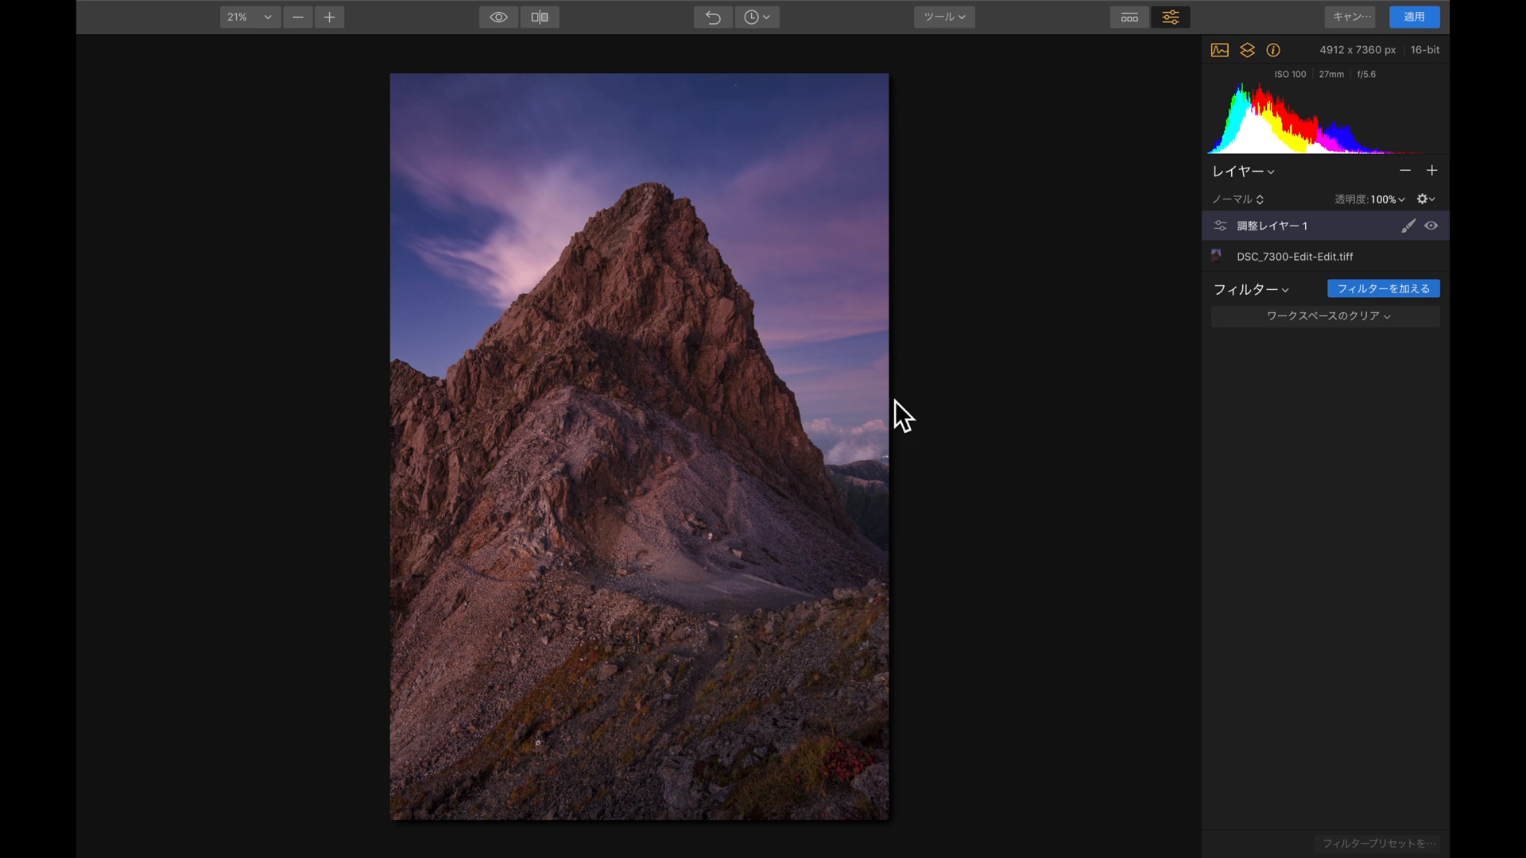
Add the Sharpen (シャープ) filter to adjustment layer 1 from the filter catalog and close the catalog
{"action": "left_click", "coordinate": [1395, 296]}
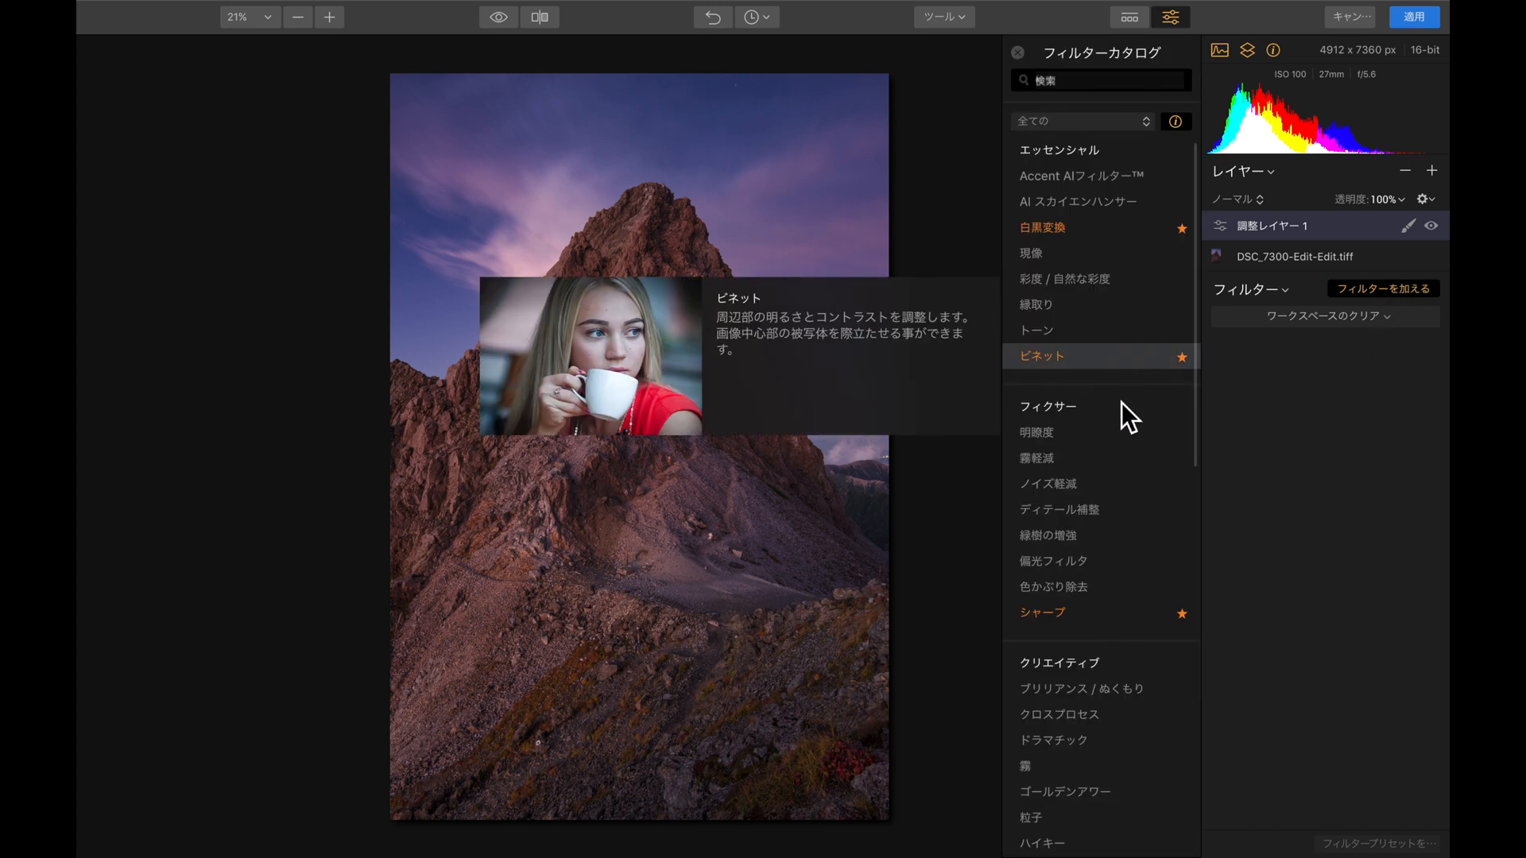
{"action": "left_click", "coordinate": [1090, 619]}
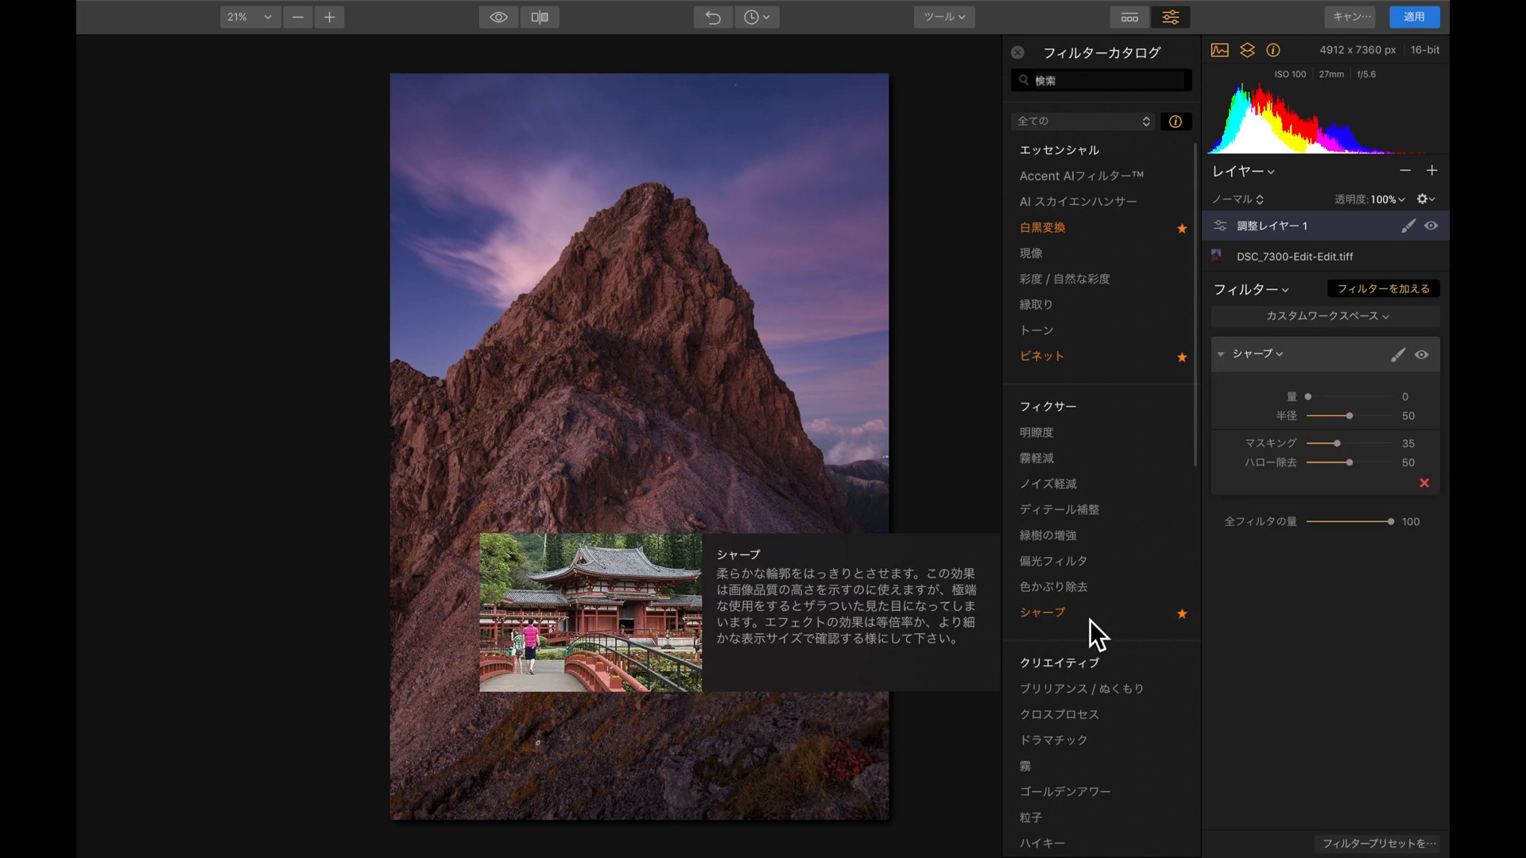
{"action": "left_click", "coordinate": [1018, 53]}
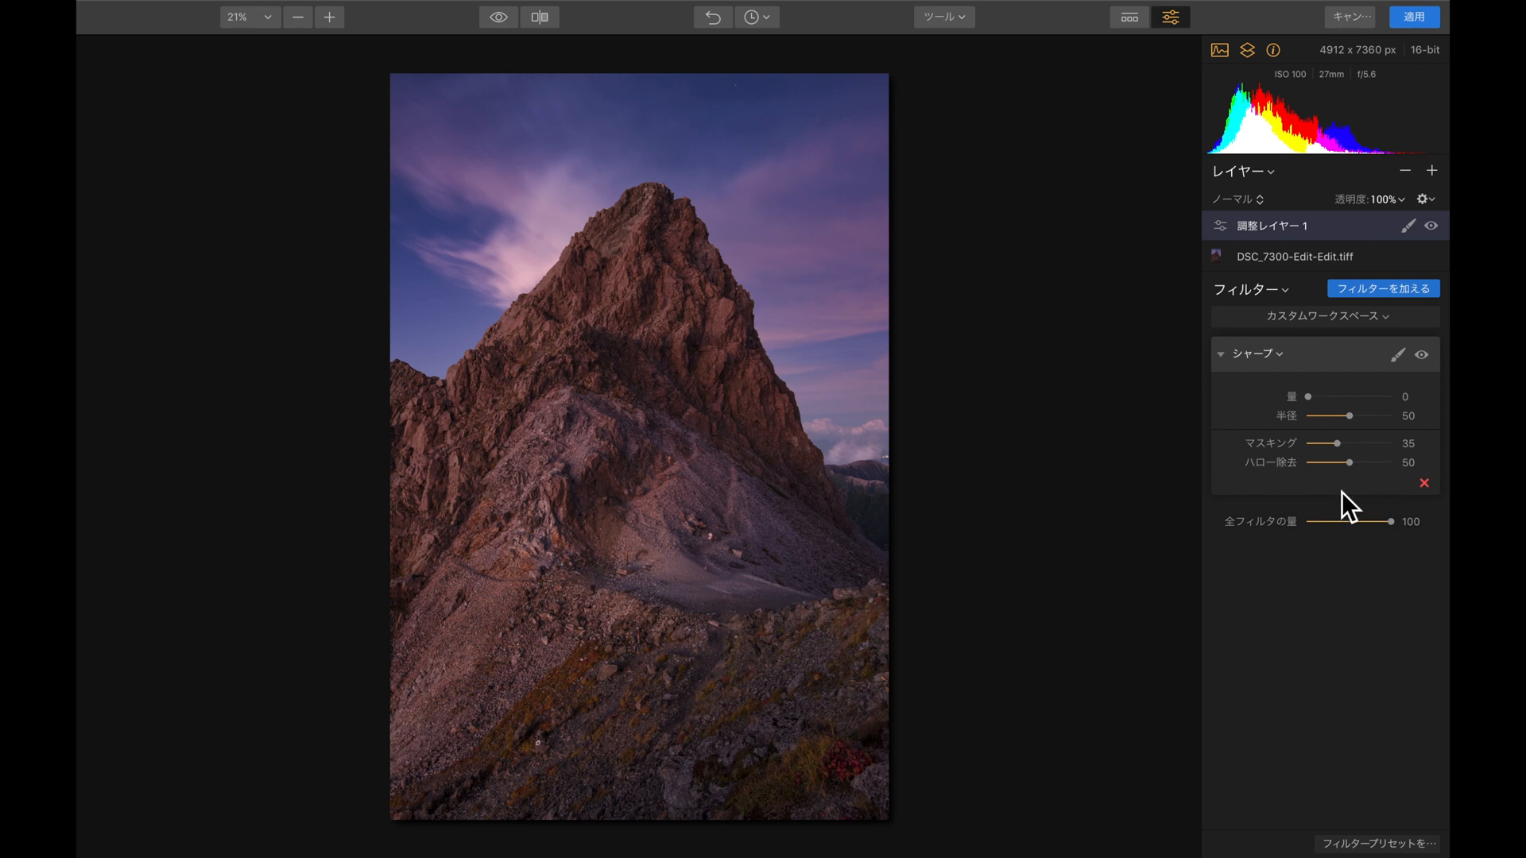
Set the Sharpen filter's amount (量) to 100 and its radius, masking and halo removal to 0
{"action": "left_click_drag", "start_coordinate": [1336, 420], "coordinate": [1283, 469]}
{"action": "left_click_drag", "start_coordinate": [1320, 397], "coordinate": [1353, 394]}
{"action": "left_click_drag", "start_coordinate": [1391, 399], "coordinate": [1227, 439]}
{"action": "left_click_drag", "start_coordinate": [1314, 403], "coordinate": [1403, 398]}
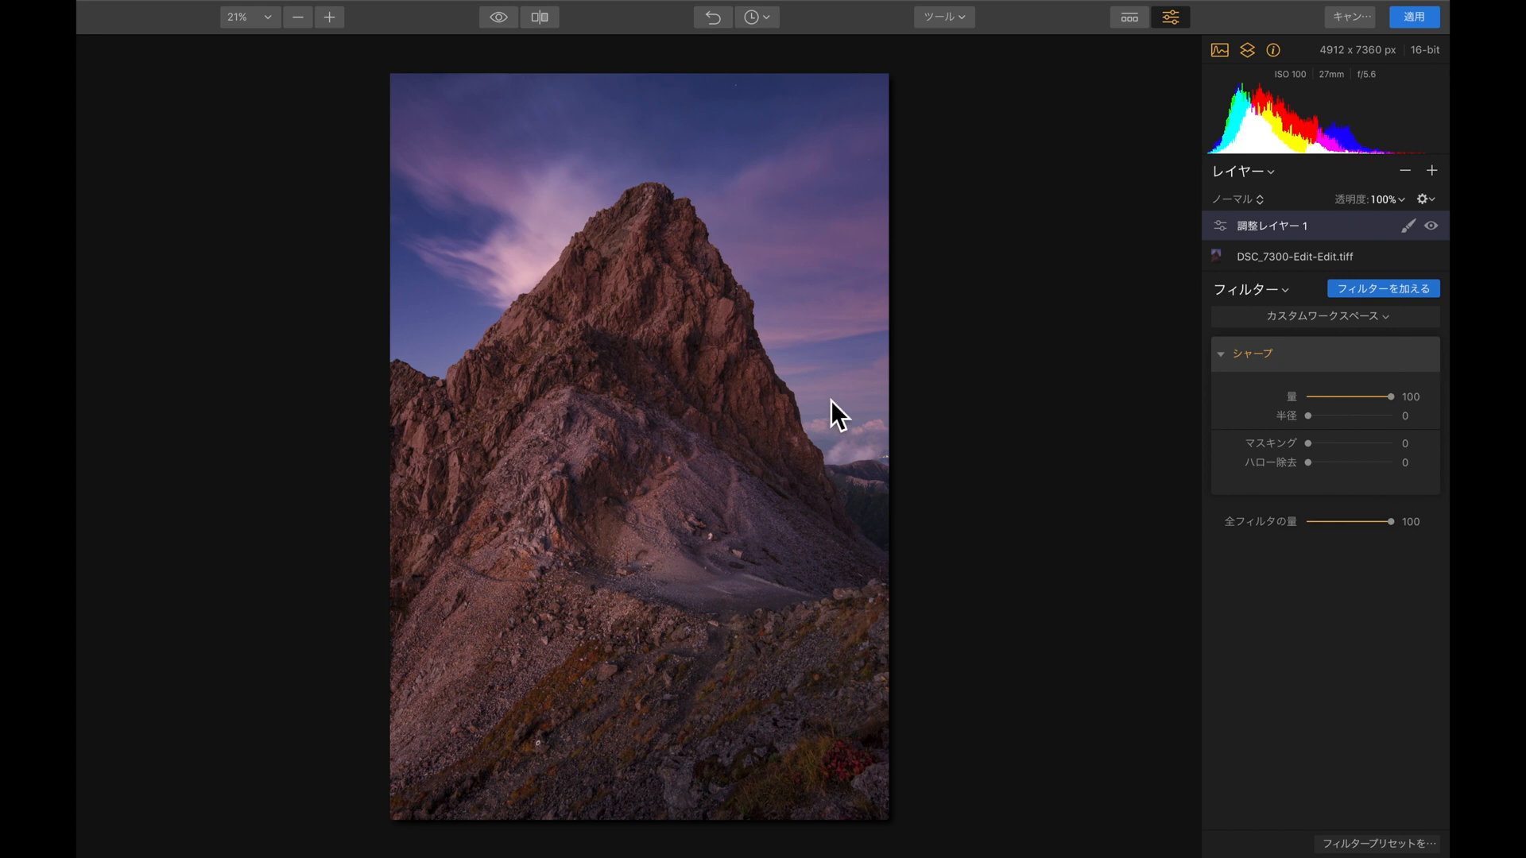
Compare the mountain peak at 100% zoom with the Sharpen filter hidden and shown
{"action": "left_click", "coordinate": [693, 312]}
{"action": "left_click_drag", "start_coordinate": [732, 216], "coordinate": [699, 565]}
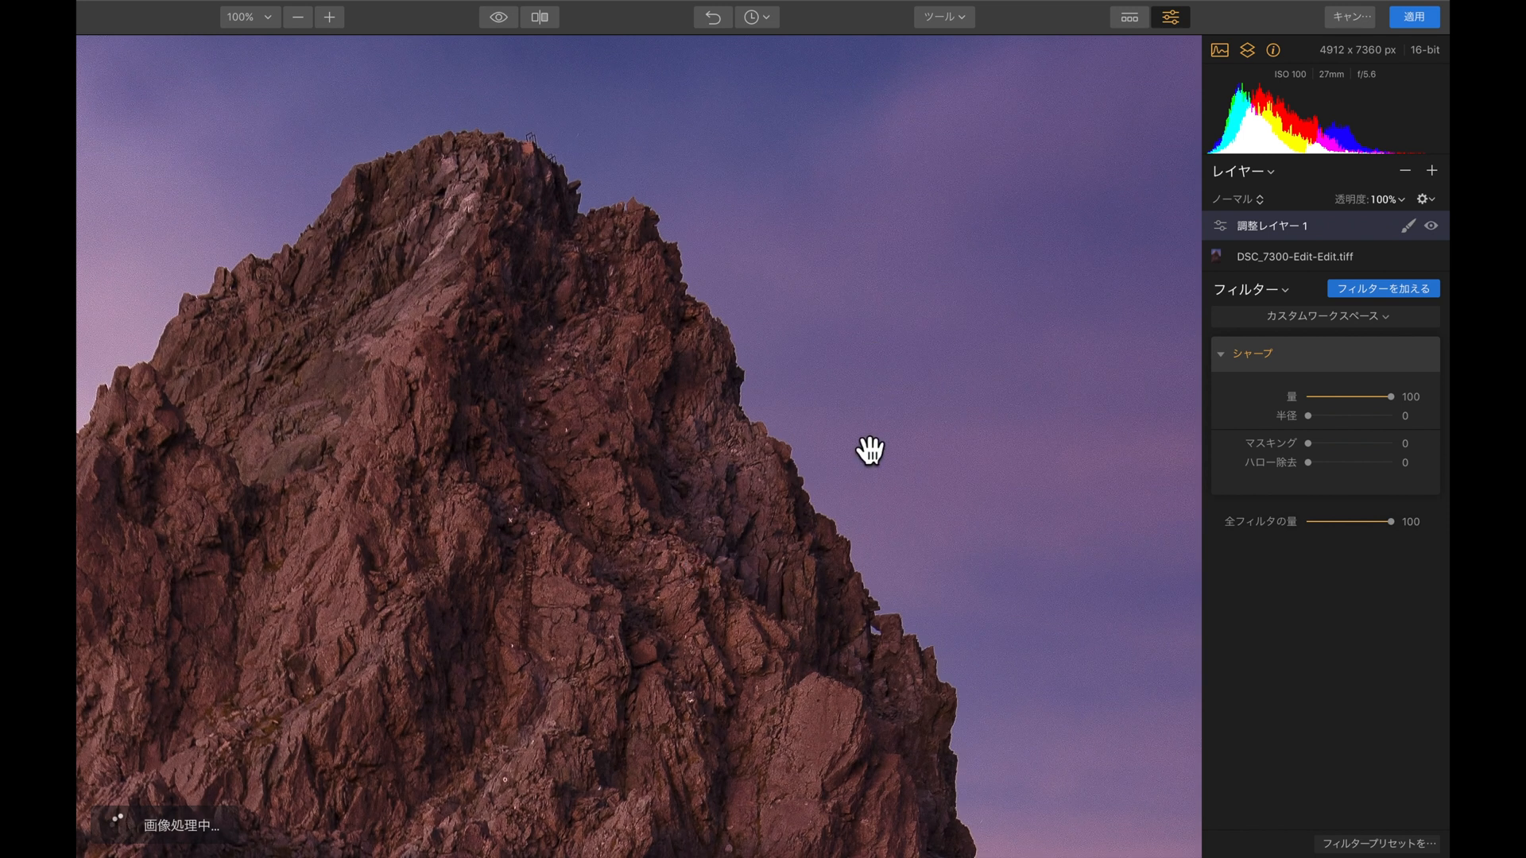
{"action": "left_click_drag", "start_coordinate": [940, 634], "coordinate": [892, 569]}
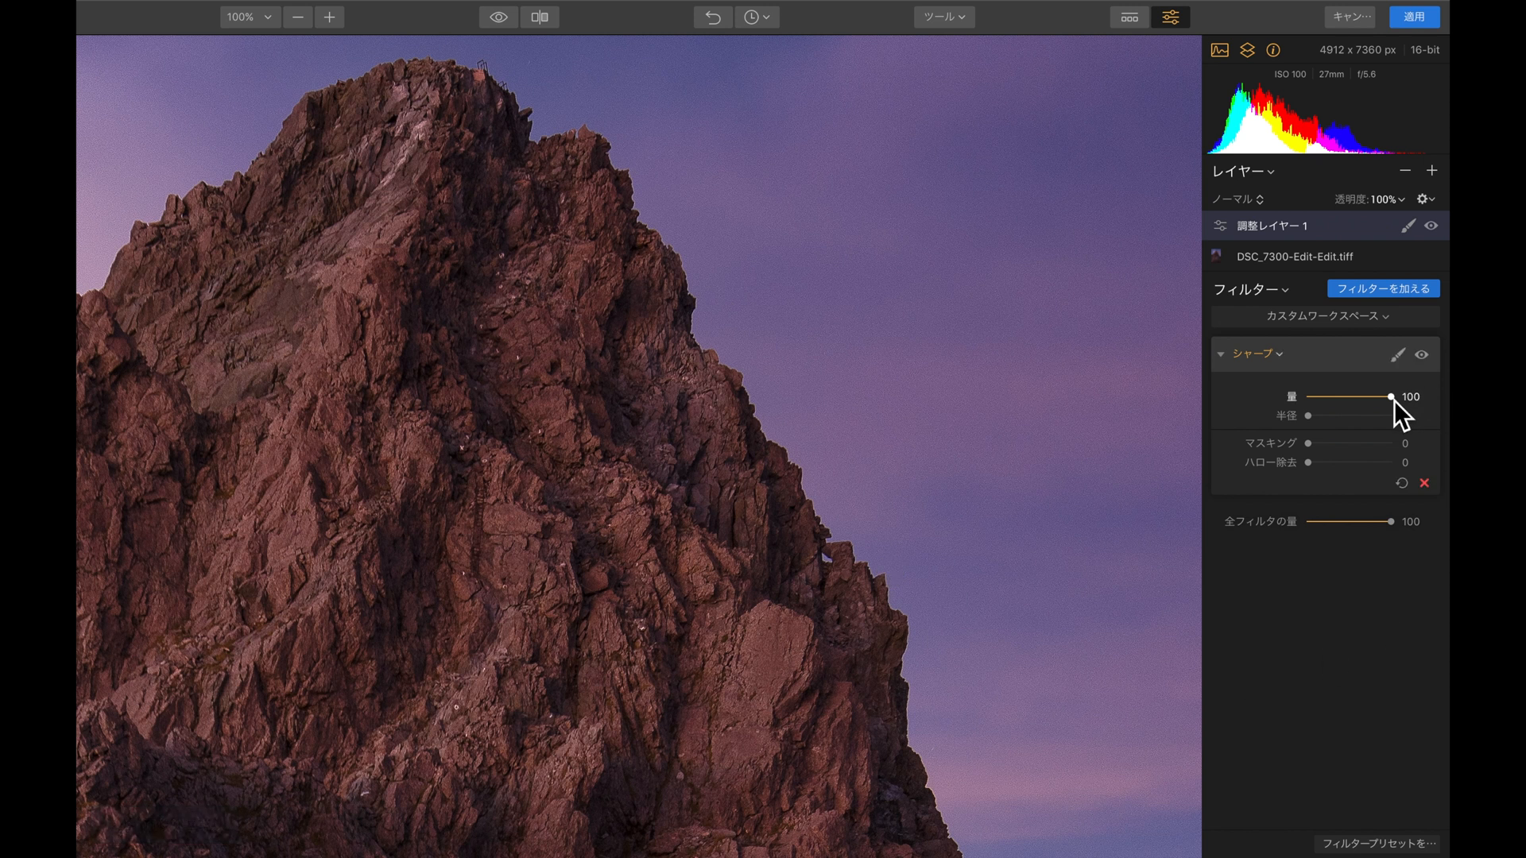
{"action": "left_click", "coordinate": [1427, 360]}
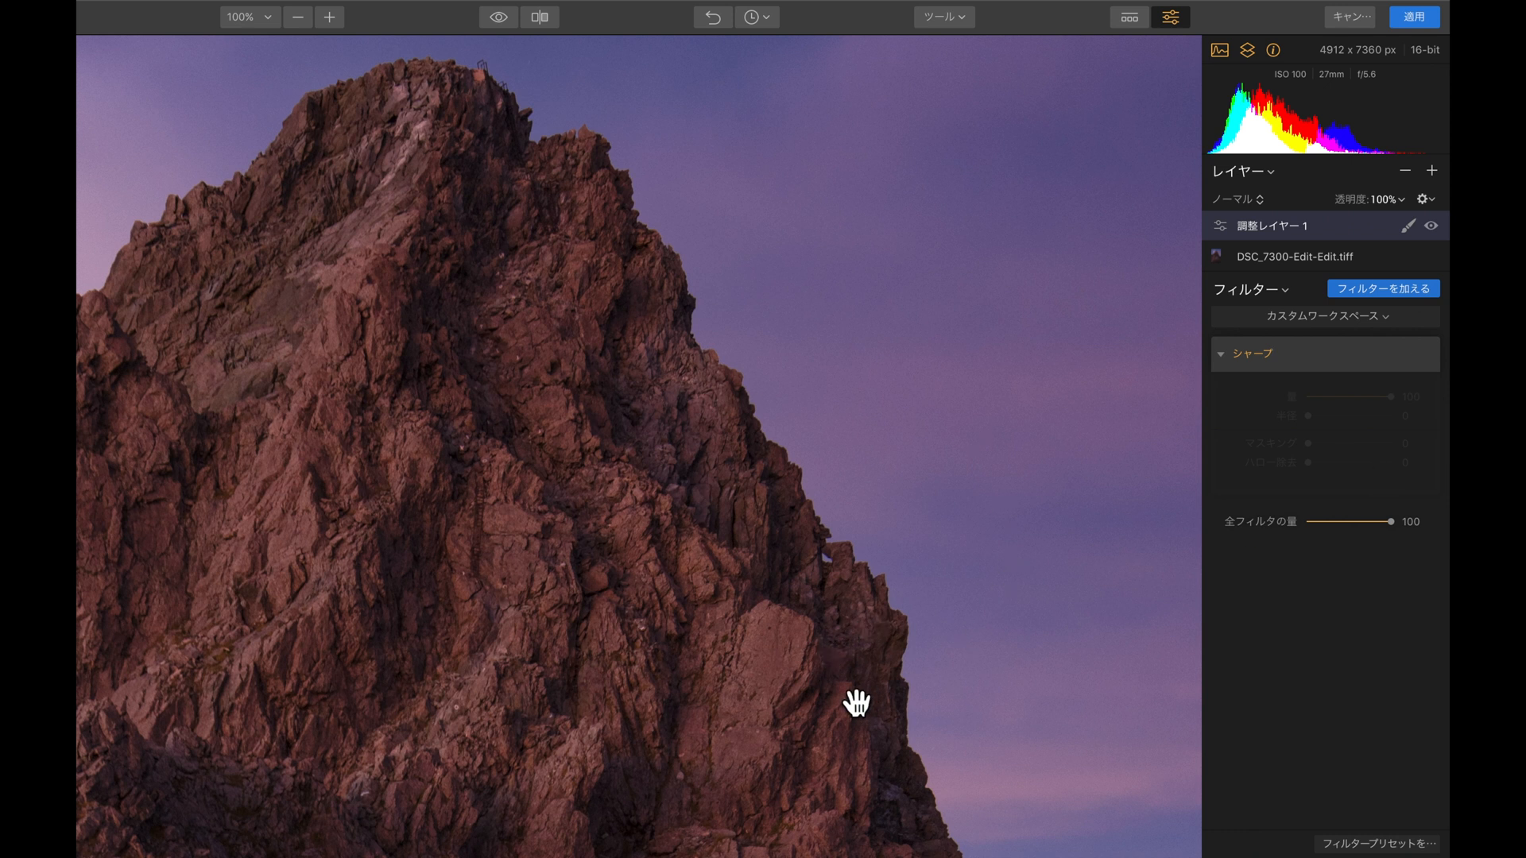
{"action": "left_click", "coordinate": [1429, 360]}
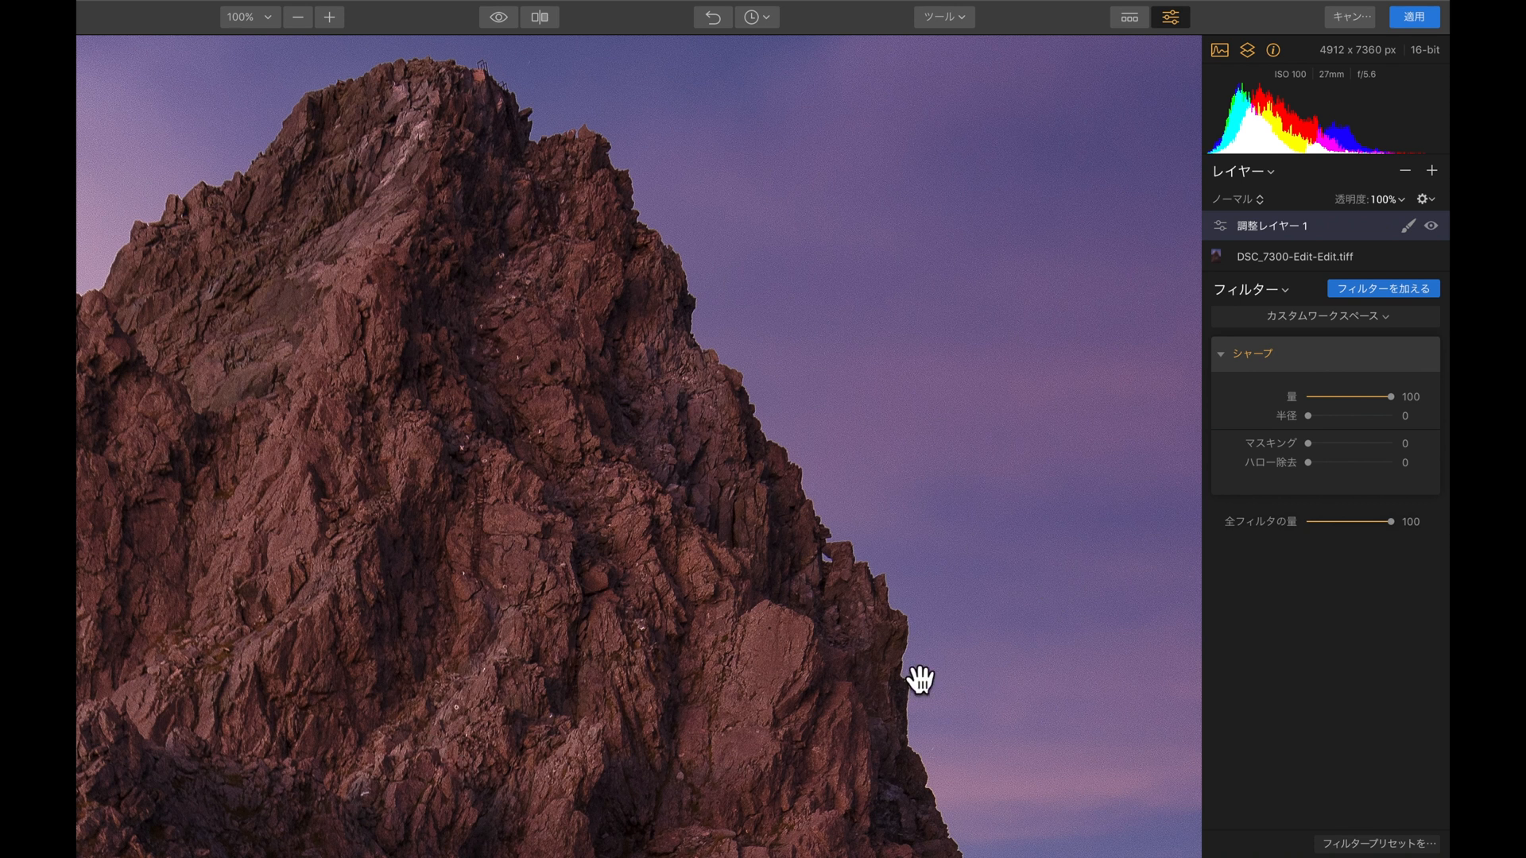
Set the sharpening amount to 98 and raise the radius (半径) to 99, checking the peak's outline against the sky
{"action": "mouse_move", "coordinate": [1391, 397]}
{"action": "left_mouse_down"}
{"action": "mouse_move", "coordinate": [1317, 398]}
{"action": "mouse_move", "coordinate": [1375, 397]}
{"action": "left_mouse_up"}
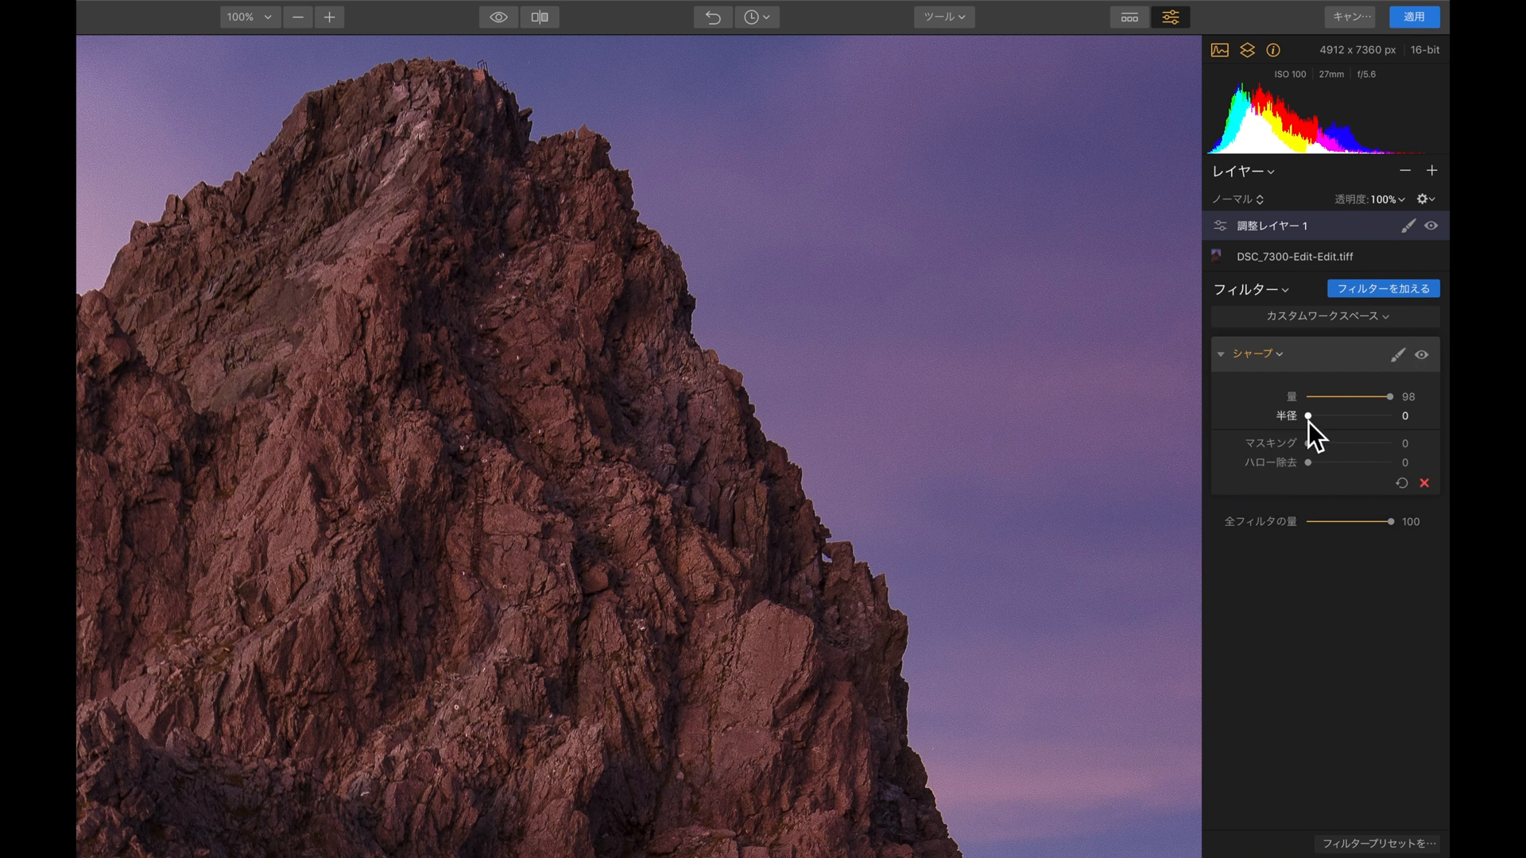
{"action": "left_click_drag", "start_coordinate": [1311, 421], "coordinate": [1347, 421]}
{"action": "left_click_drag", "start_coordinate": [1350, 419], "coordinate": [1423, 429]}
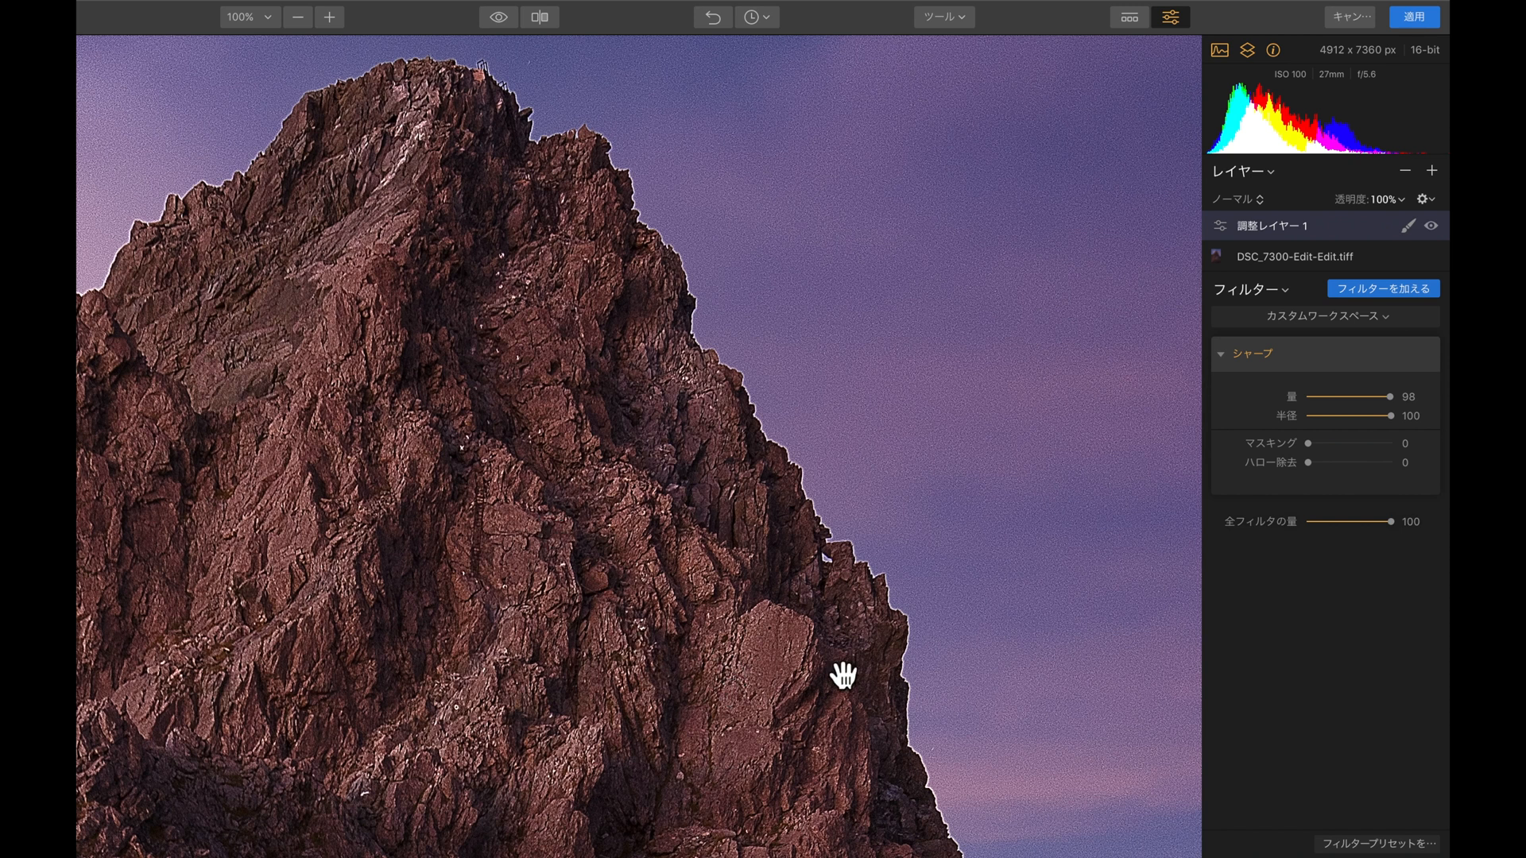
{"action": "left_click_drag", "start_coordinate": [988, 263], "coordinate": [926, 328]}
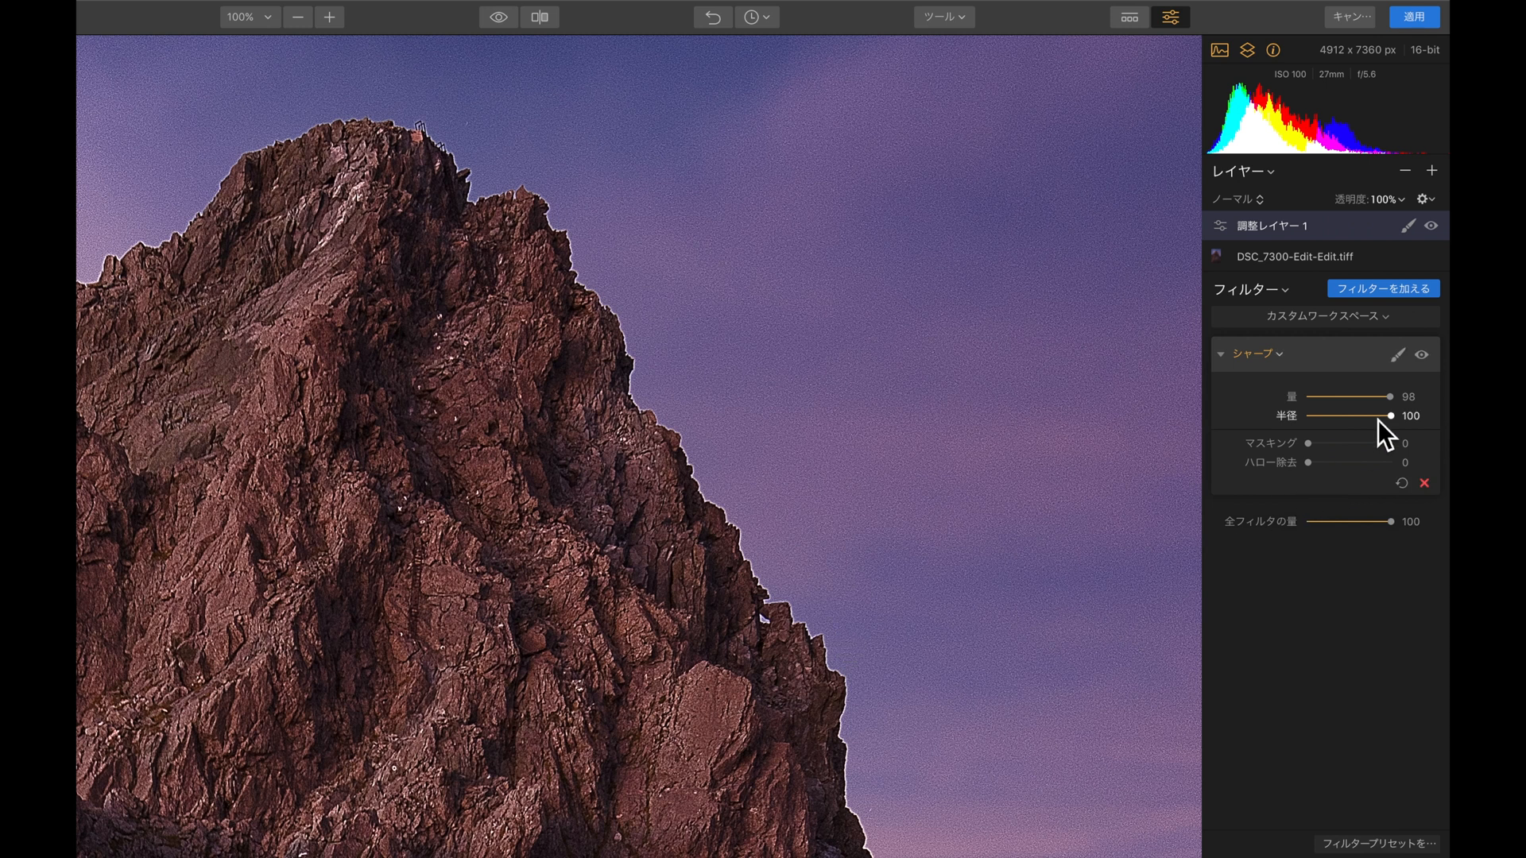
{"action": "mouse_move", "coordinate": [1385, 421]}
{"action": "left_mouse_down"}
{"action": "mouse_move", "coordinate": [1321, 417]}
{"action": "mouse_move", "coordinate": [1391, 416]}
{"action": "left_mouse_up"}
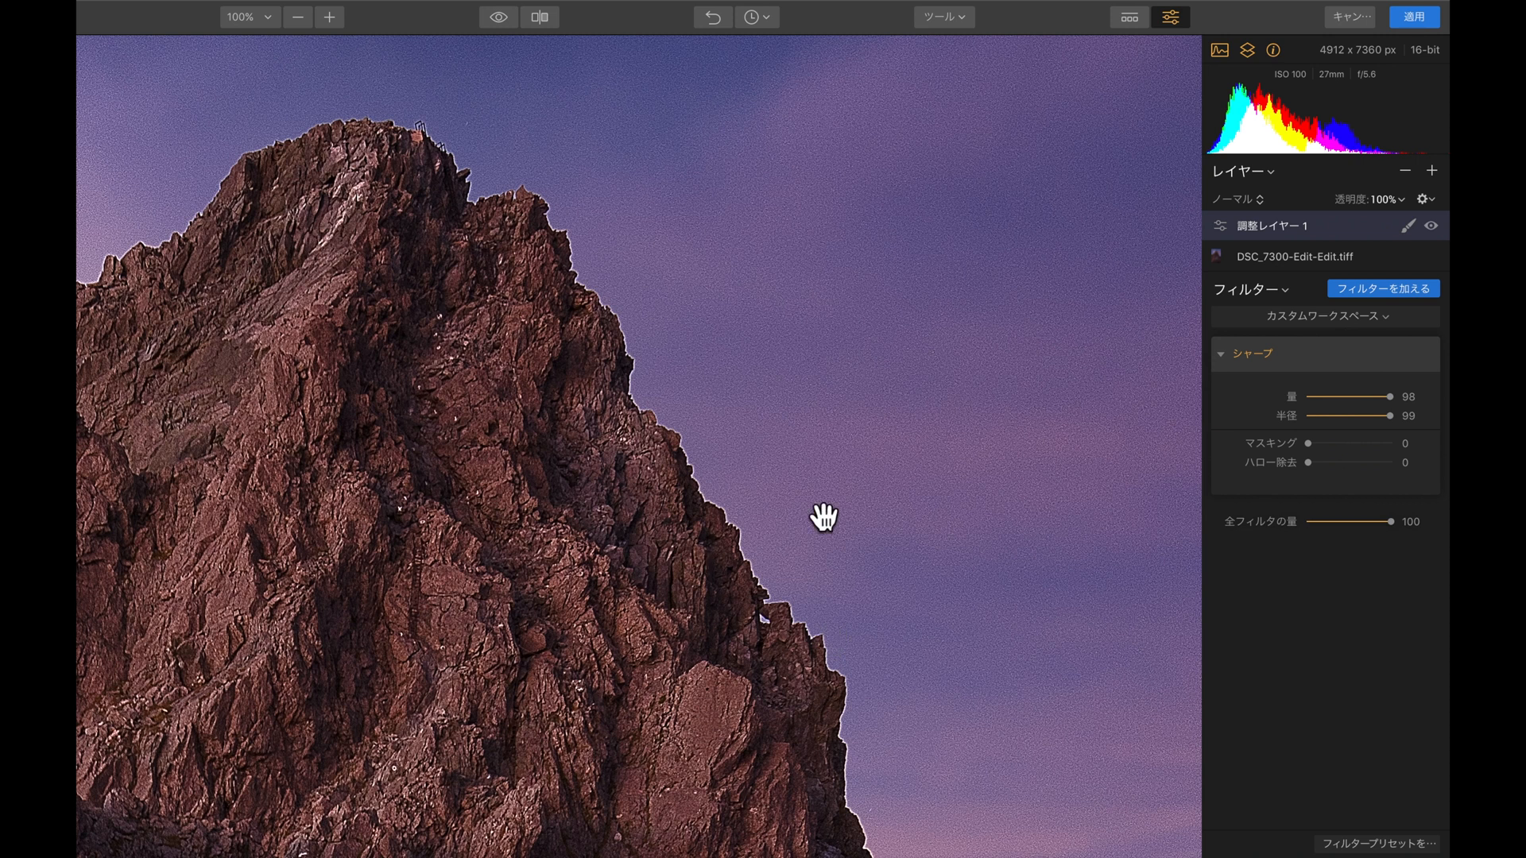
Compare radius 0 with radius 100 on the whole photo, and examine the peak at 100% zoom with radius 100
{"action": "key", "text": "super+0"}
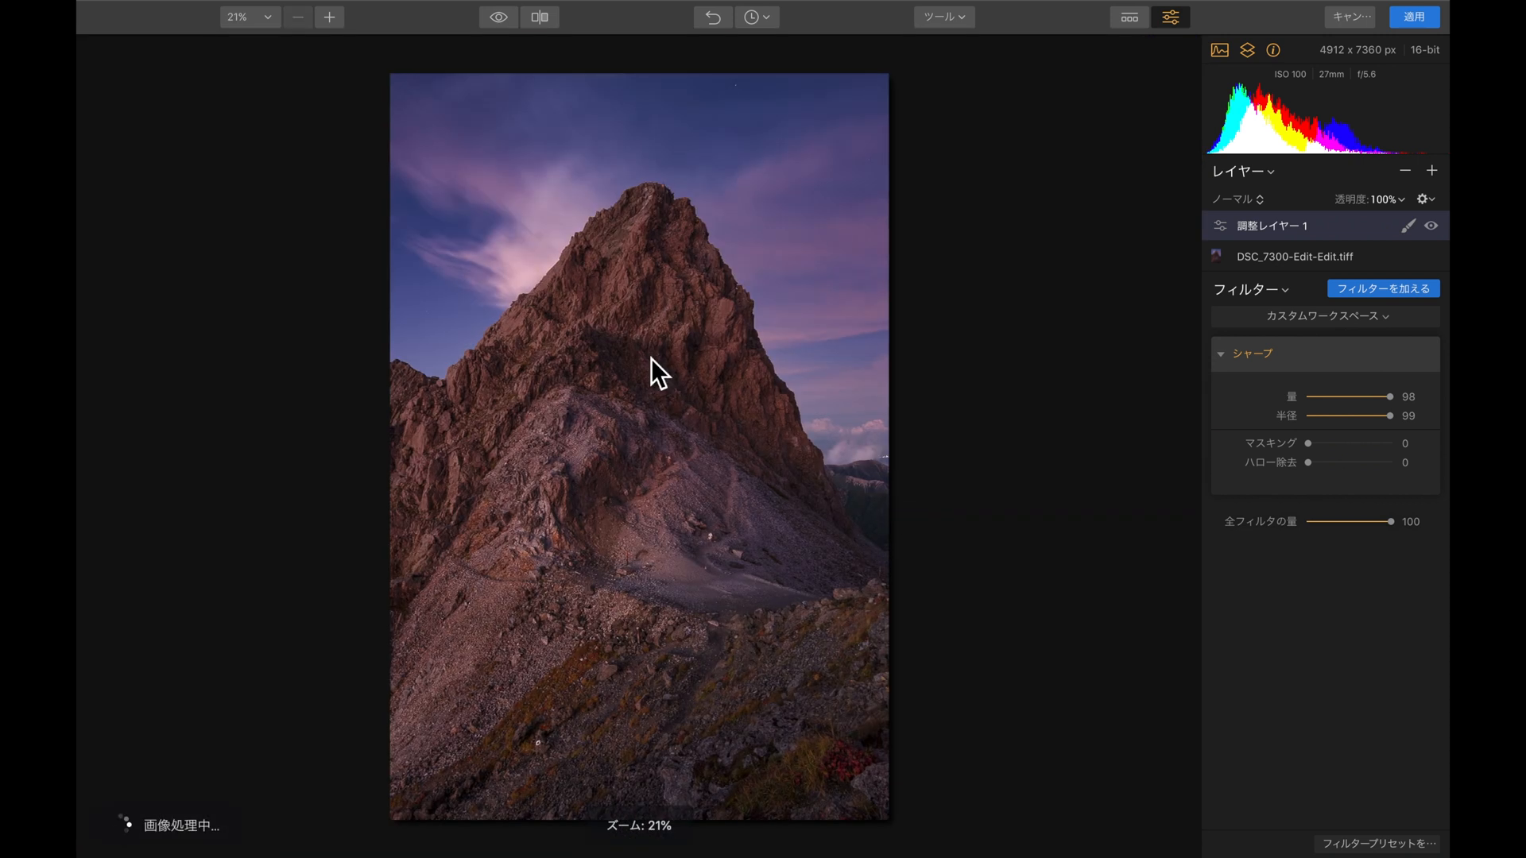
{"action": "left_click_drag", "start_coordinate": [1390, 422], "coordinate": [1294, 425]}
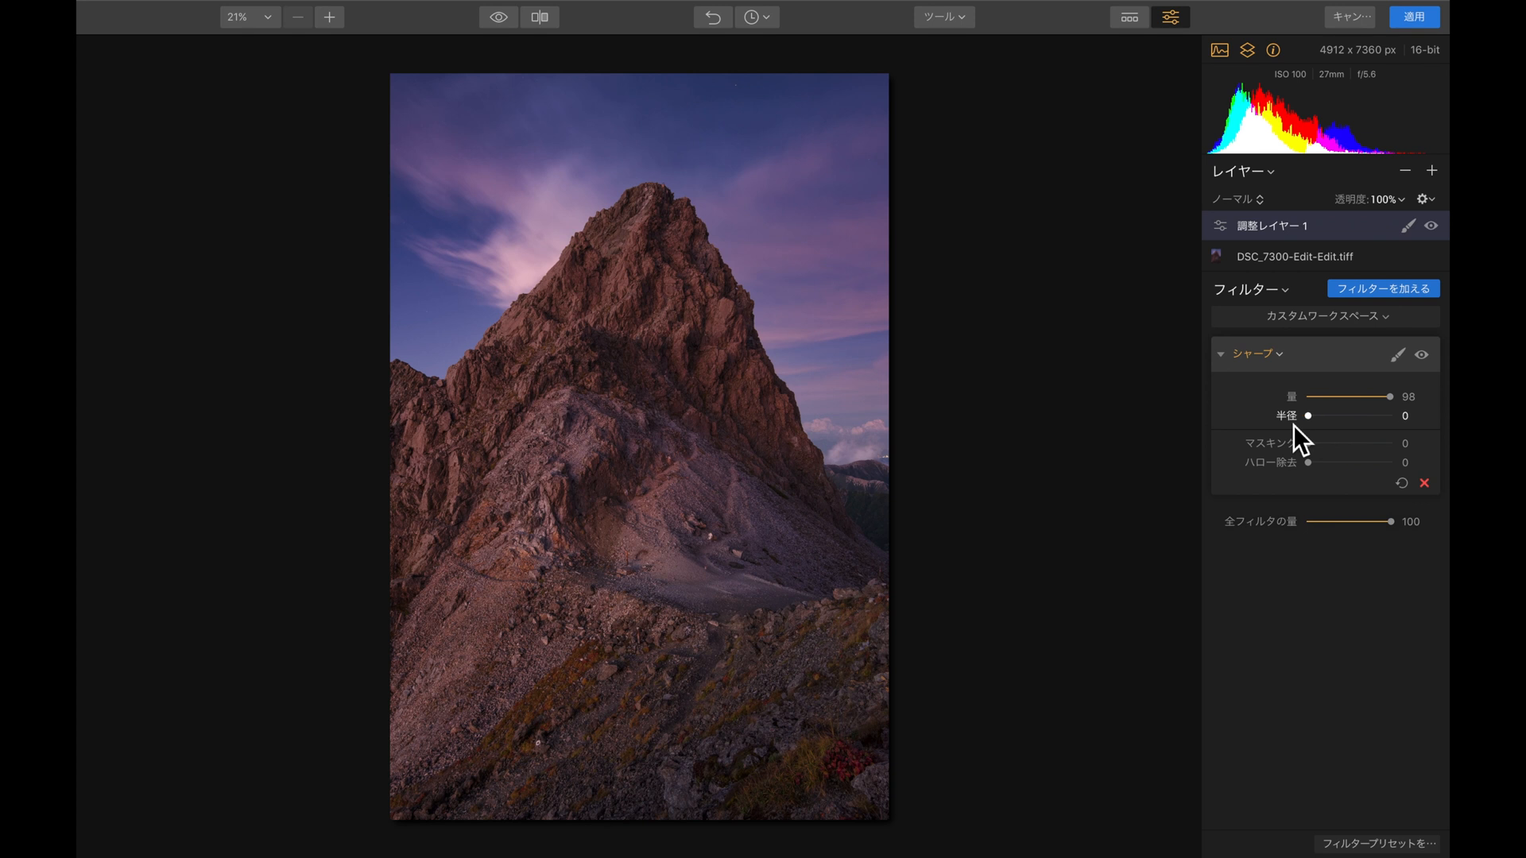
{"action": "left_click_drag", "start_coordinate": [1331, 418], "coordinate": [1413, 429]}
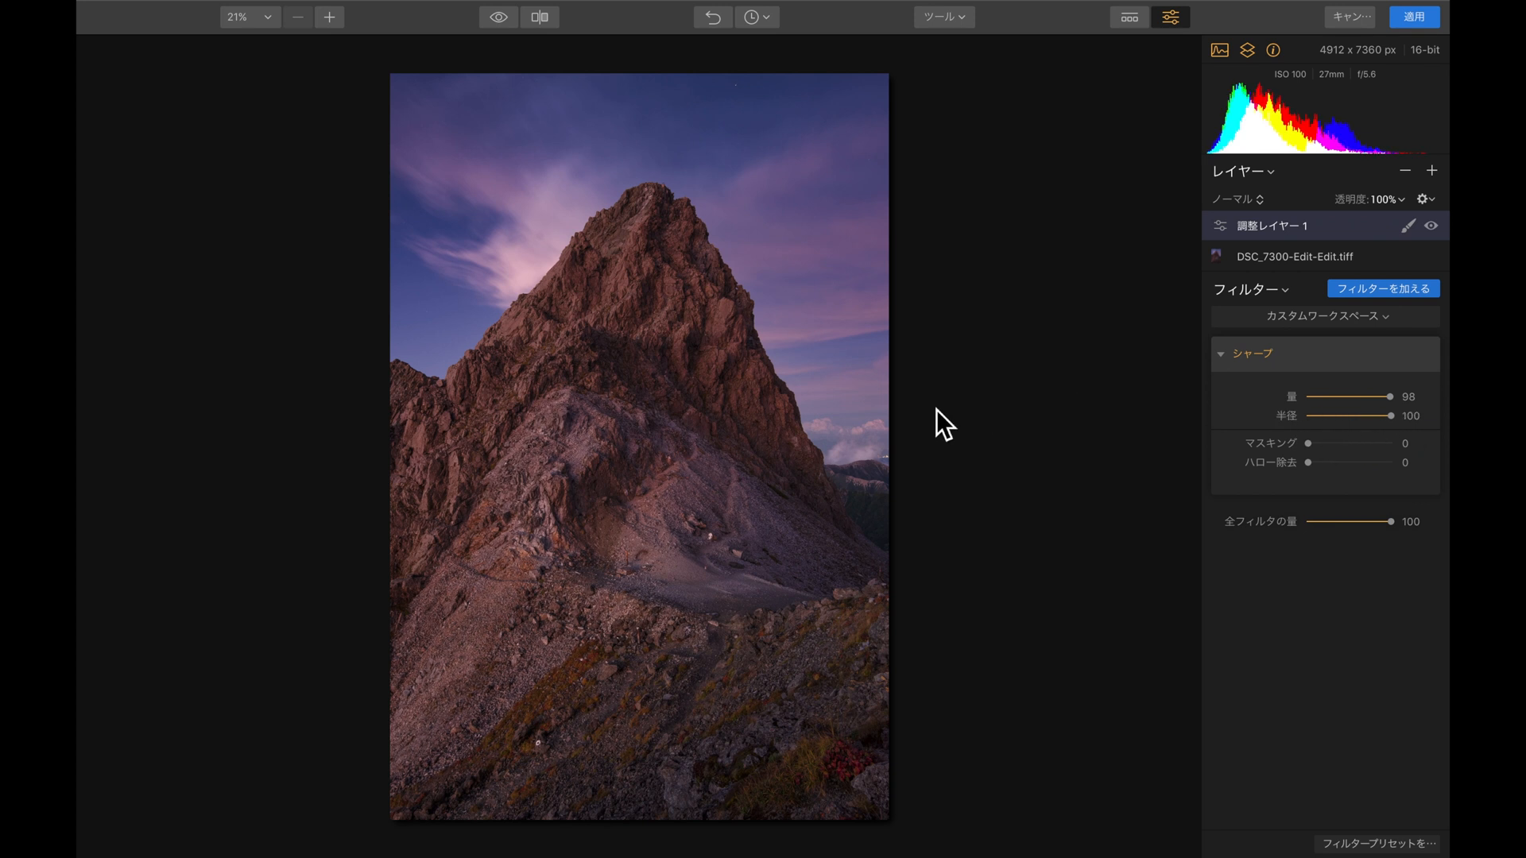
{"action": "double_click", "coordinate": [722, 331]}
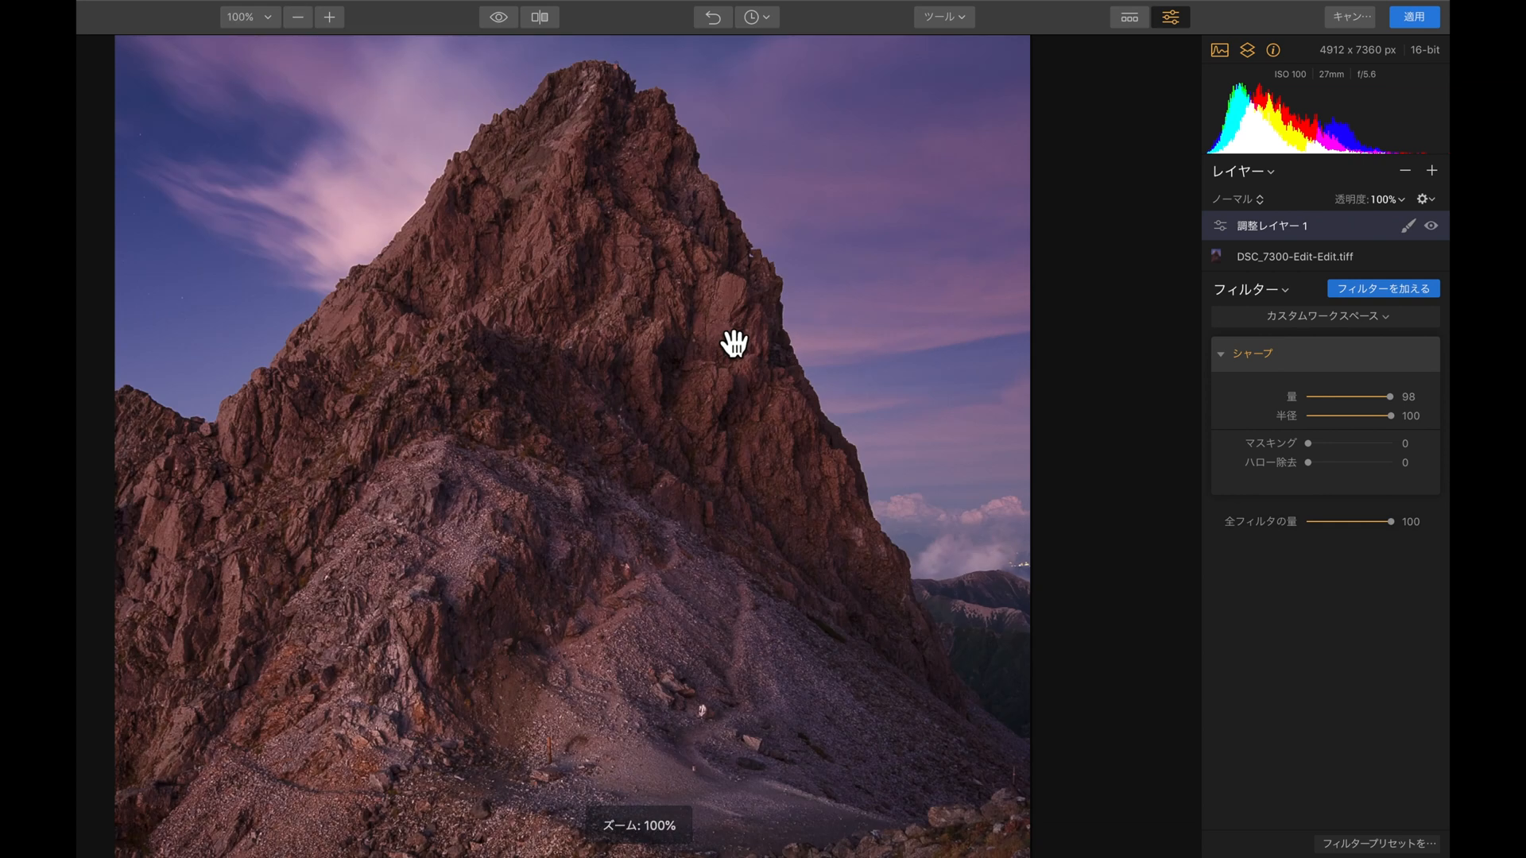
{"action": "left_click_drag", "start_coordinate": [769, 236], "coordinate": [724, 472]}
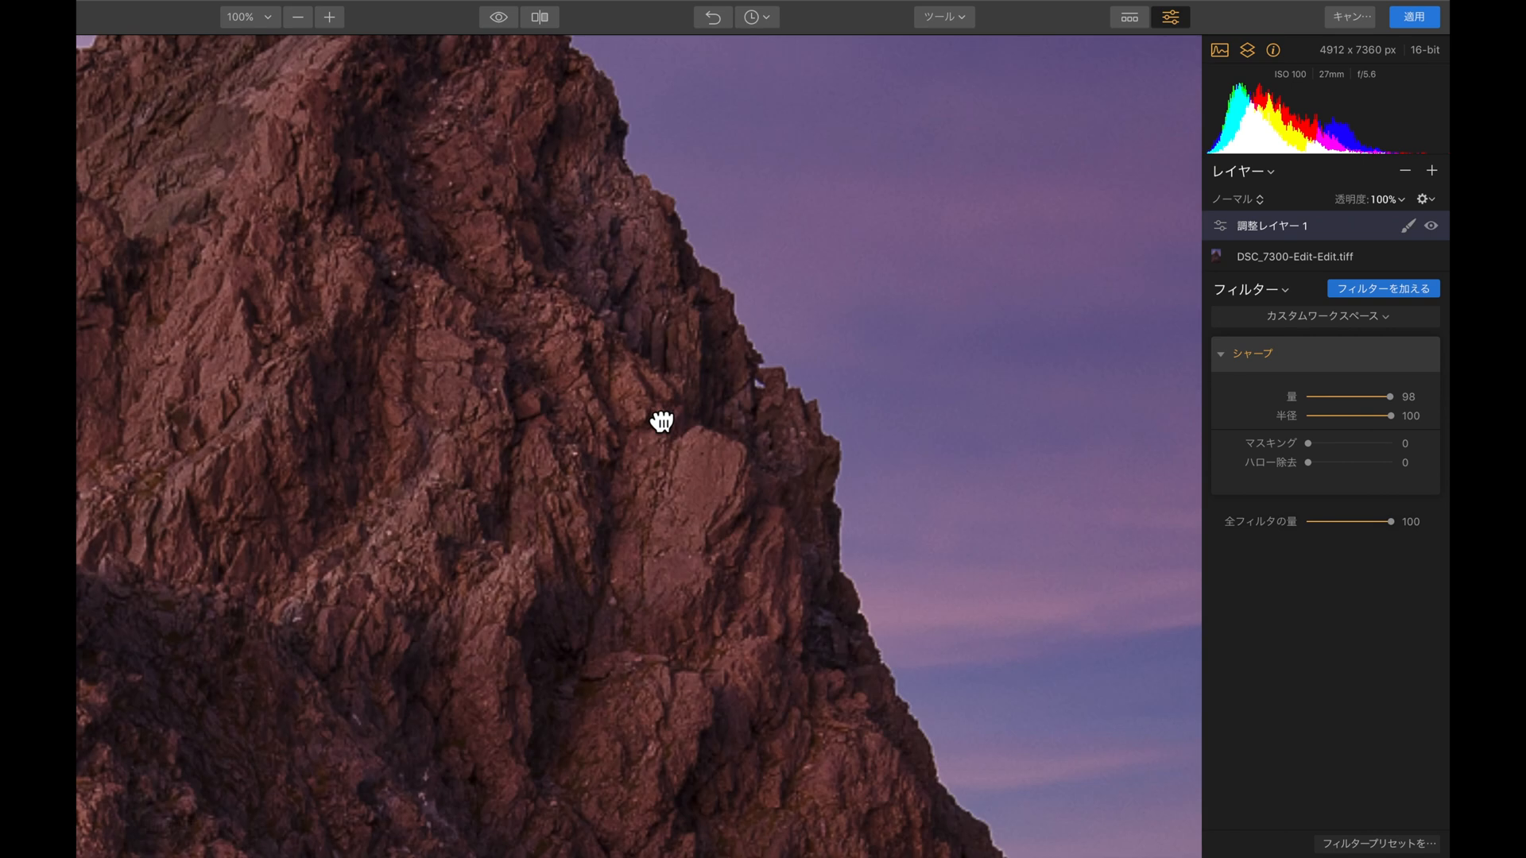
{"action": "left_click_drag", "start_coordinate": [665, 419], "coordinate": [818, 641]}
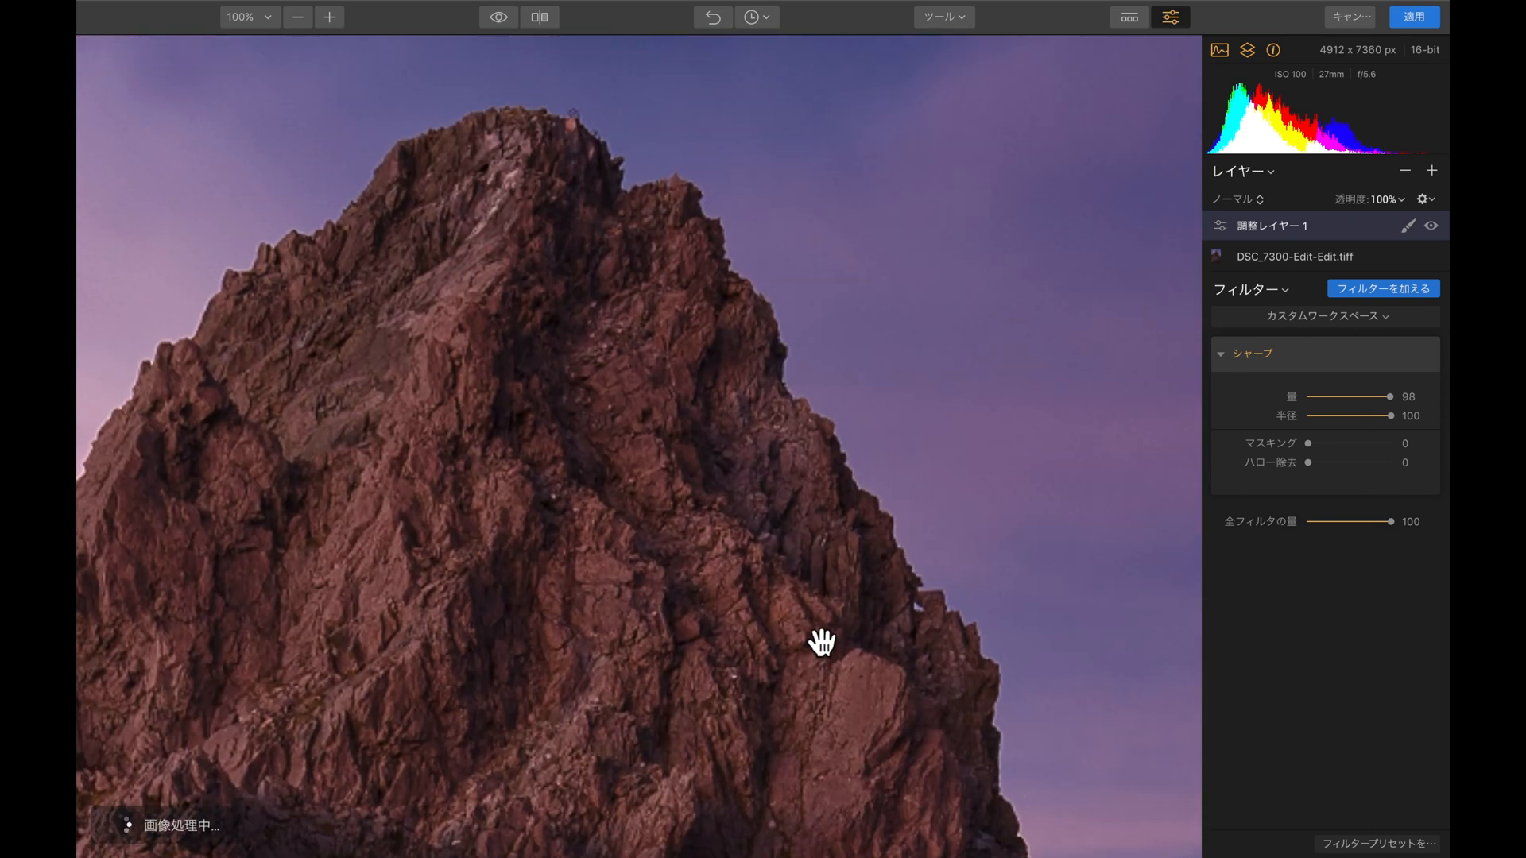
{"action": "mouse_move", "coordinate": [1391, 486]}
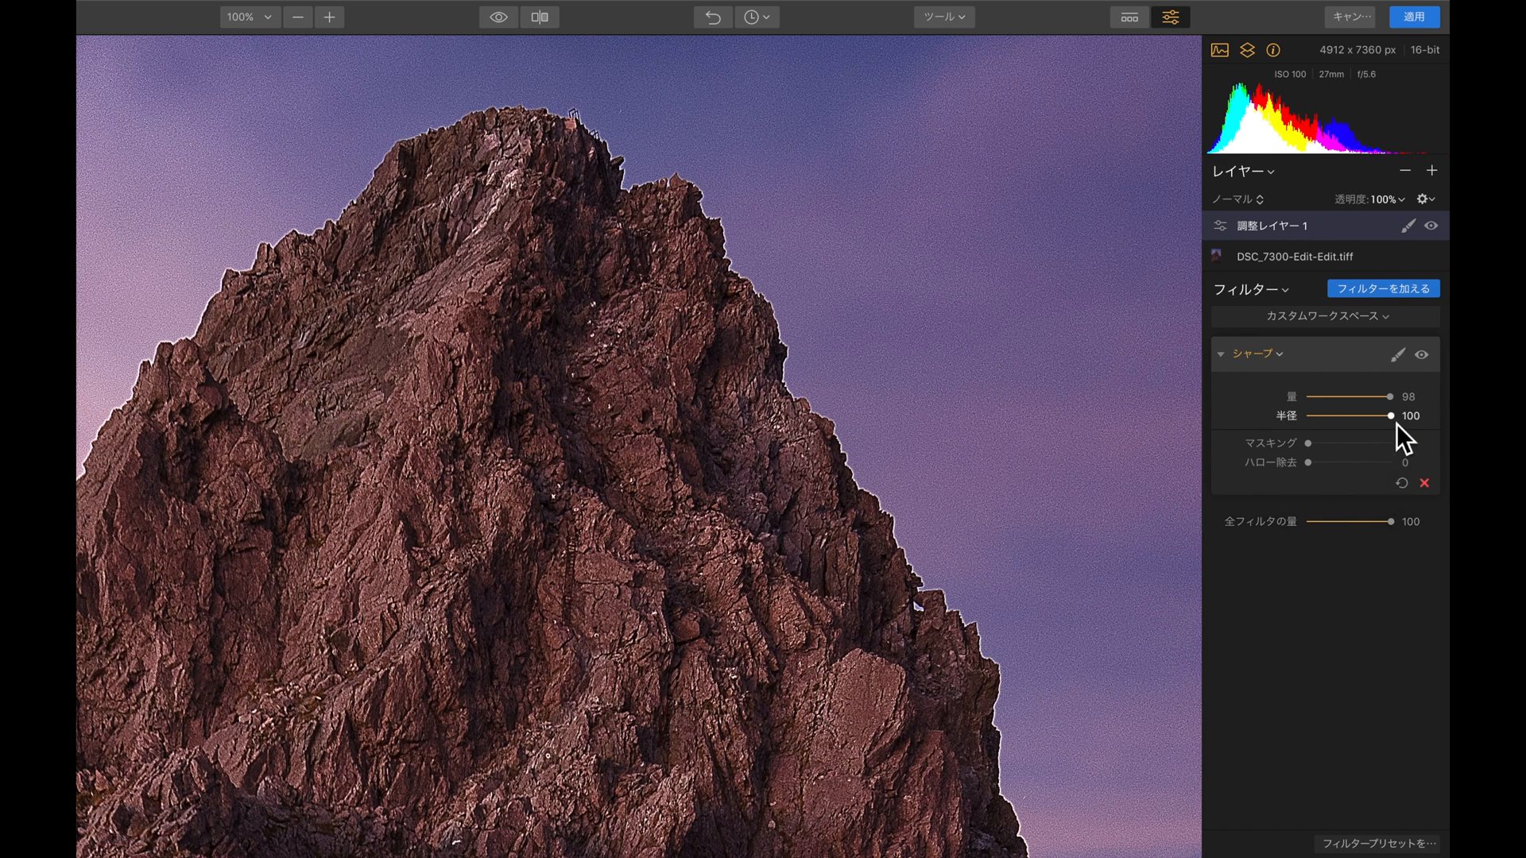
Reset the Sharpen filter's radius to its default of 50
{"action": "double_click", "coordinate": [1285, 418]}
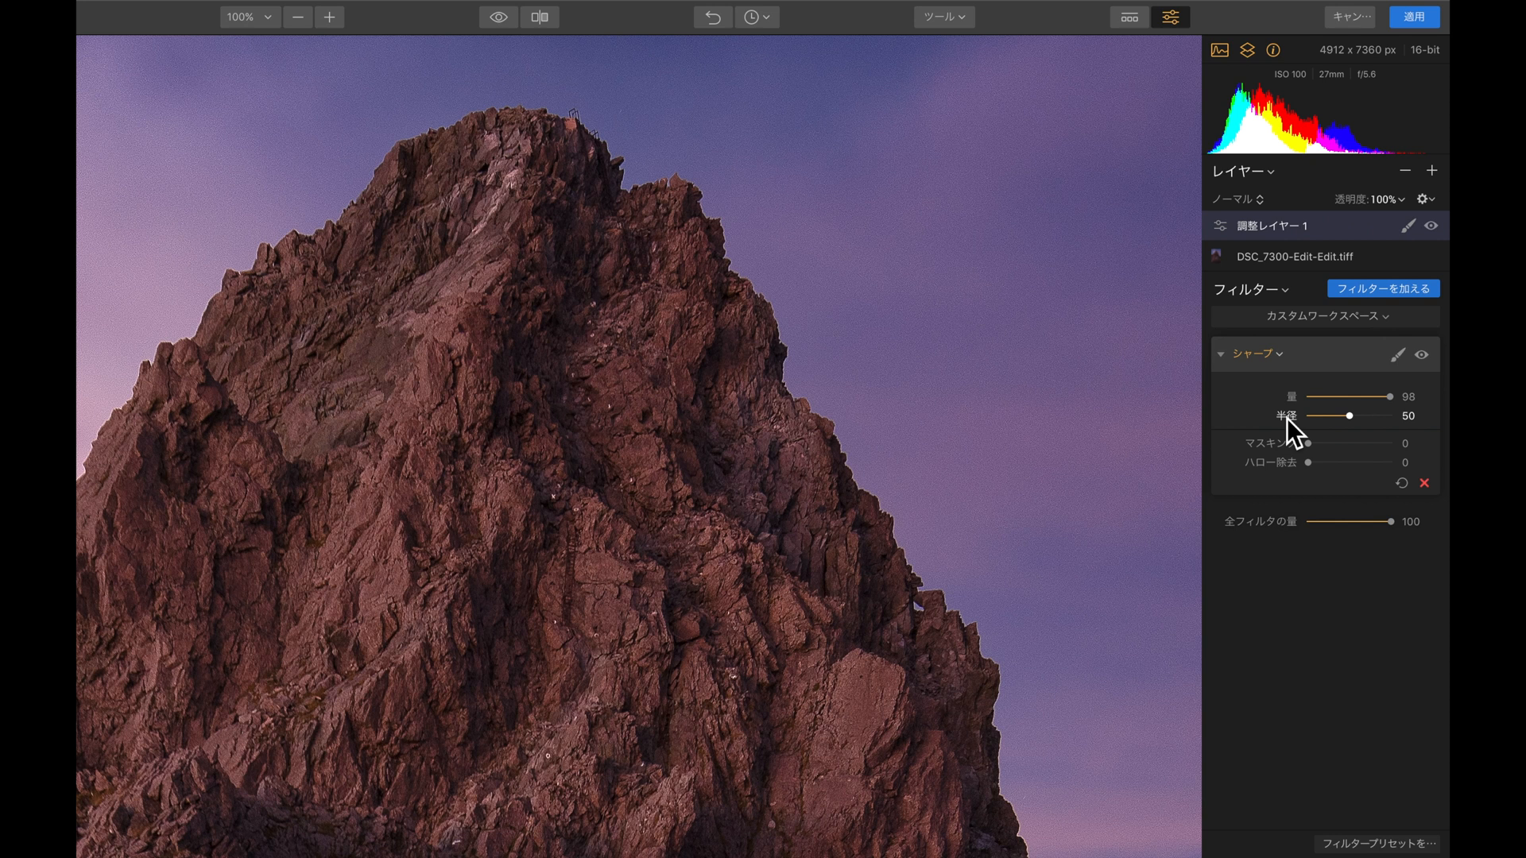
{"action": "left_click_drag", "start_coordinate": [1349, 416], "coordinate": [1327, 416]}
{"action": "double_click", "coordinate": [1296, 417]}
Raise the Sharpen filter's masking (マスキング) to 100
{"action": "mouse_move", "coordinate": [1310, 446]}
{"action": "left_mouse_down"}
{"action": "mouse_move", "coordinate": [1362, 450]}
{"action": "mouse_move", "coordinate": [1304, 449]}
{"action": "left_mouse_up"}
{"action": "left_click_drag", "start_coordinate": [1314, 447], "coordinate": [1346, 450]}
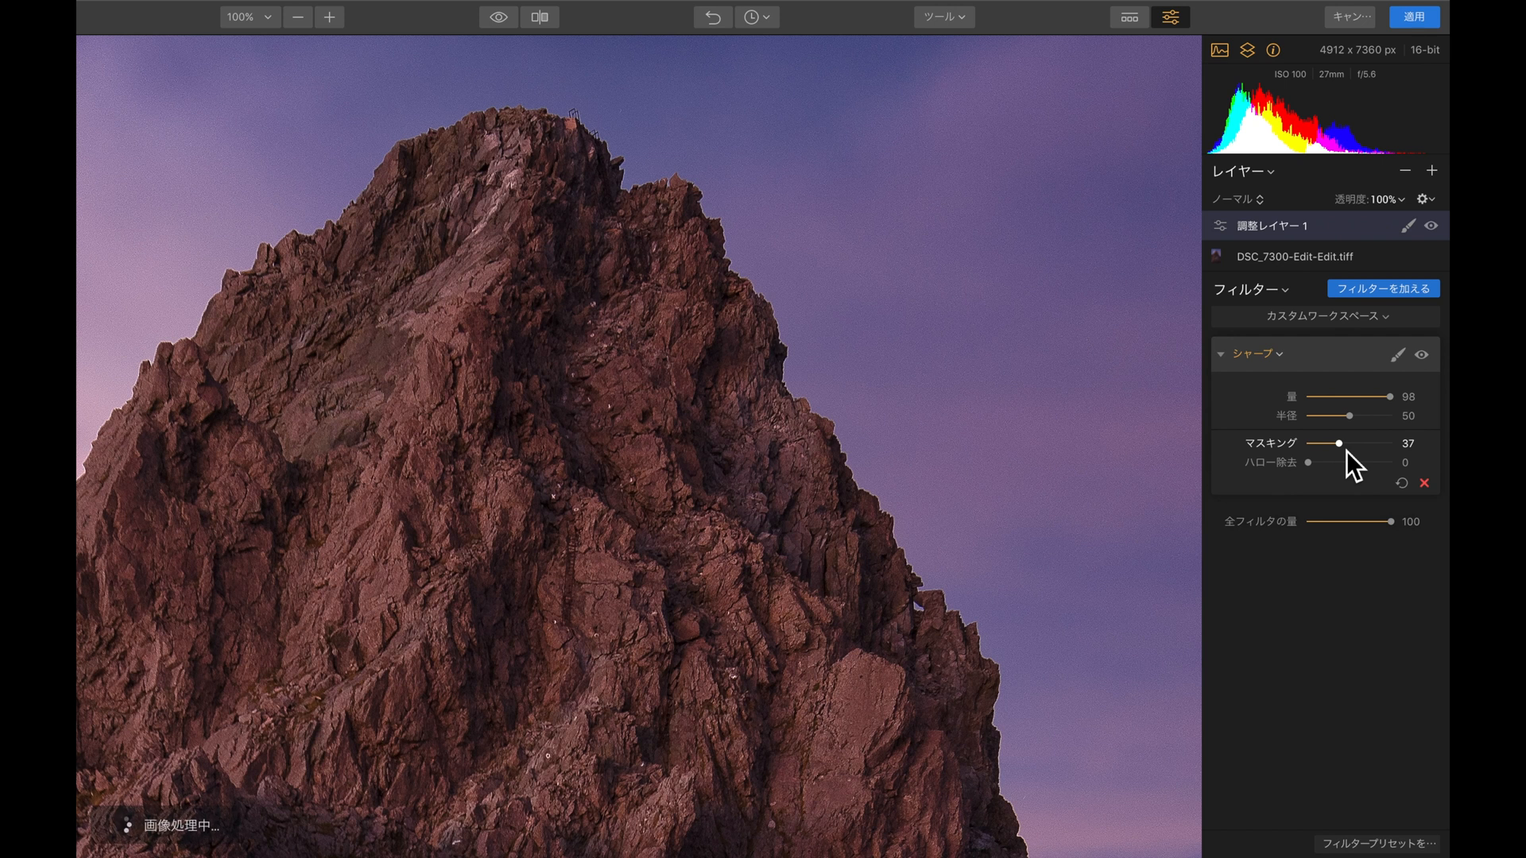
{"action": "mouse_move", "coordinate": [1346, 450]}
{"action": "left_mouse_down"}
{"action": "mouse_move", "coordinate": [1287, 450]}
{"action": "mouse_move", "coordinate": [1361, 451]}
{"action": "left_mouse_up"}
{"action": "left_click_drag", "start_coordinate": [1342, 447], "coordinate": [1406, 458]}
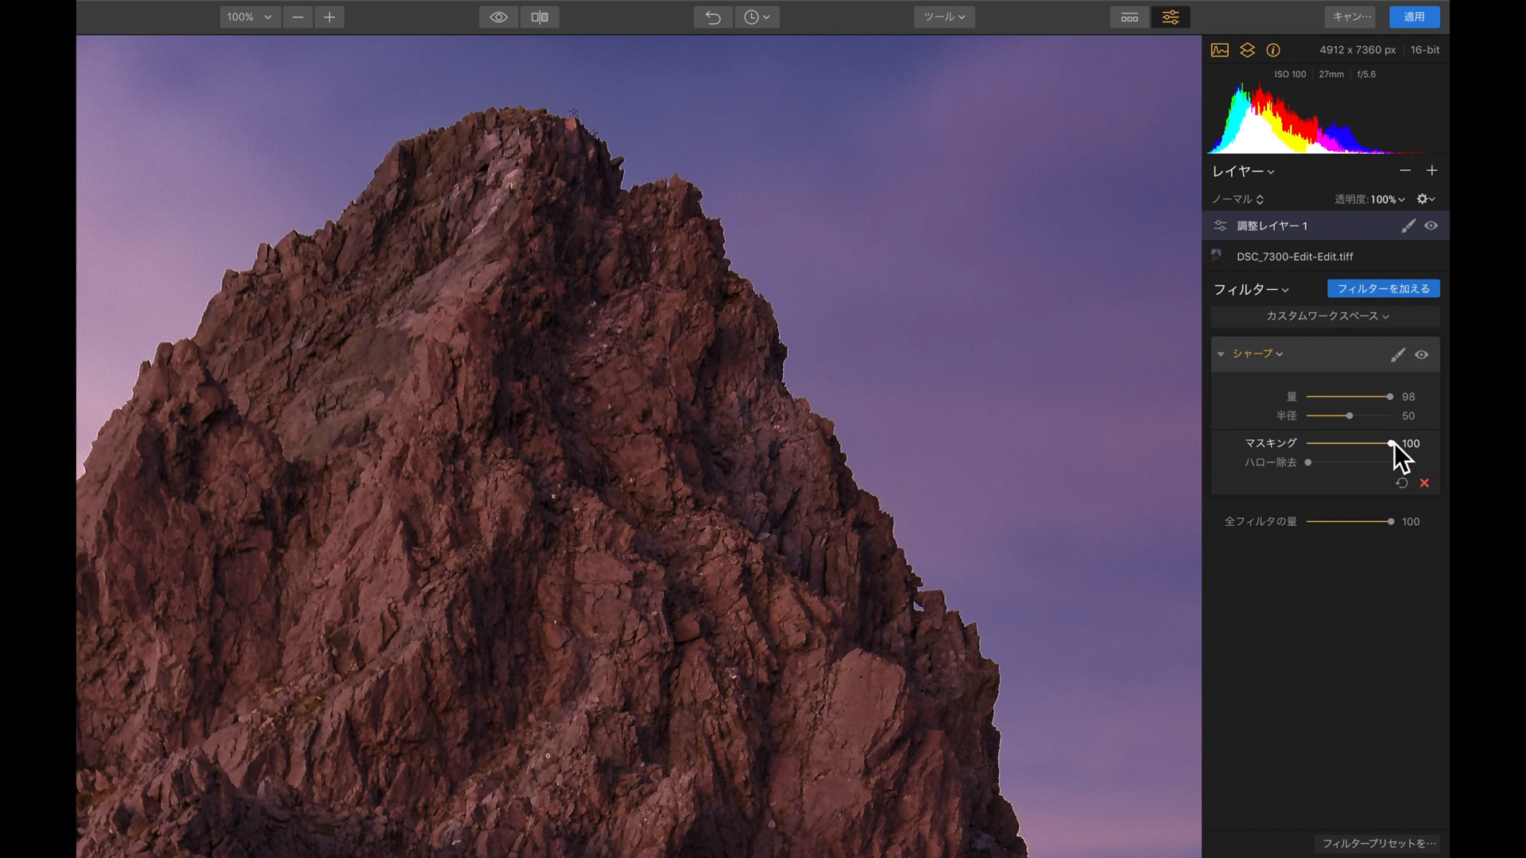
Lower the Sharpen filter's masking to 35
{"action": "left_click_drag", "start_coordinate": [1390, 442], "coordinate": [1284, 448]}
{"action": "left_click_drag", "start_coordinate": [1339, 450], "coordinate": [1353, 449]}
{"action": "mouse_move", "coordinate": [1356, 446]}
{"action": "left_mouse_down"}
{"action": "mouse_move", "coordinate": [1284, 452]}
{"action": "mouse_move", "coordinate": [1350, 447]}
{"action": "left_mouse_up"}
Set both the sharpening amount and the radius to 100
{"action": "left_click_drag", "start_coordinate": [1370, 398], "coordinate": [1400, 398]}
{"action": "left_click", "coordinate": [1351, 420]}
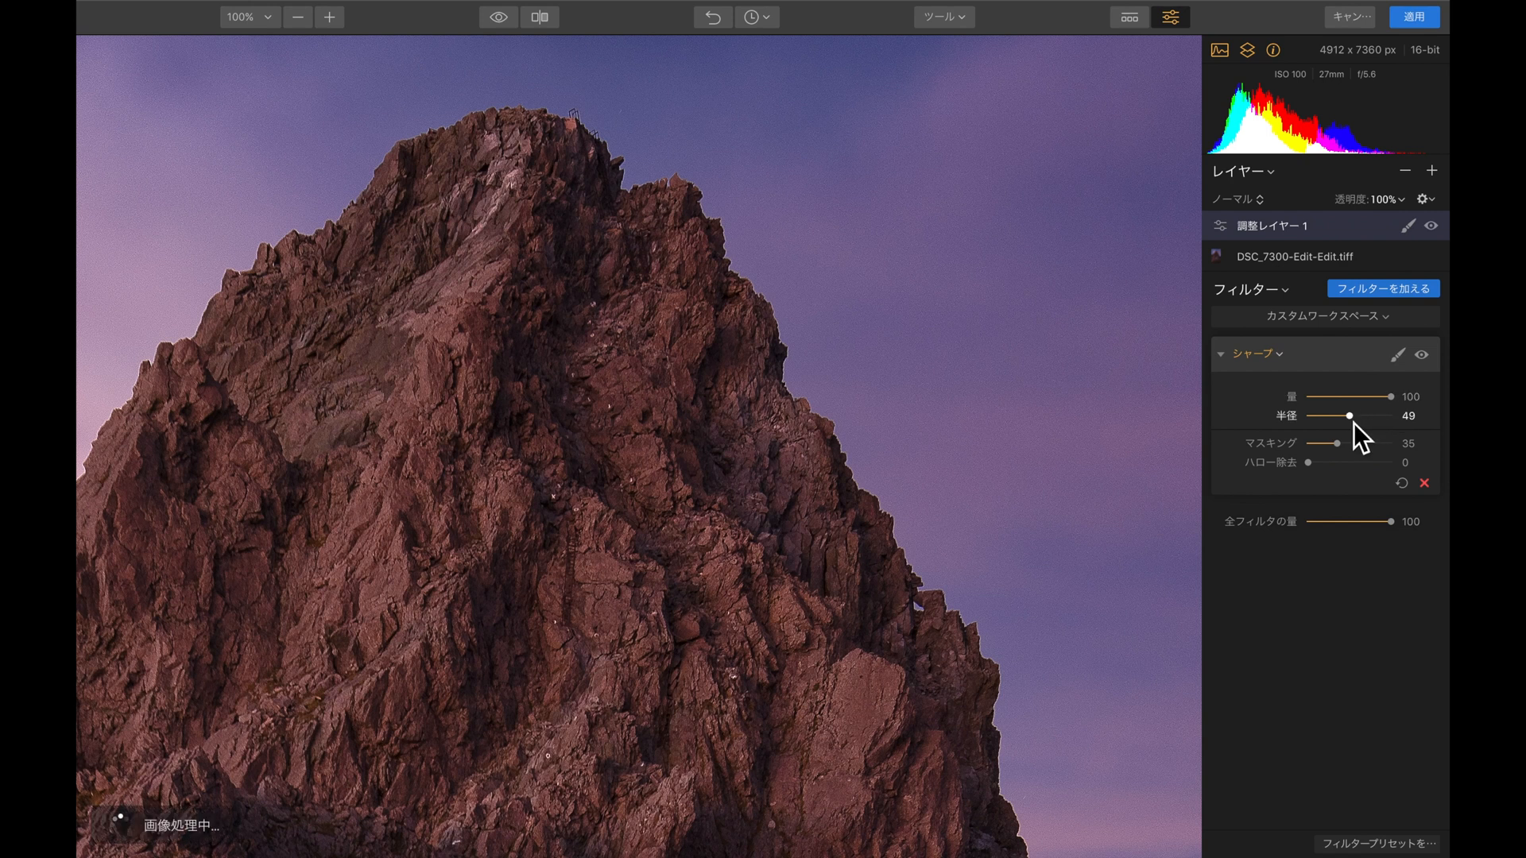
{"action": "left_click_drag", "start_coordinate": [1355, 419], "coordinate": [1405, 422]}
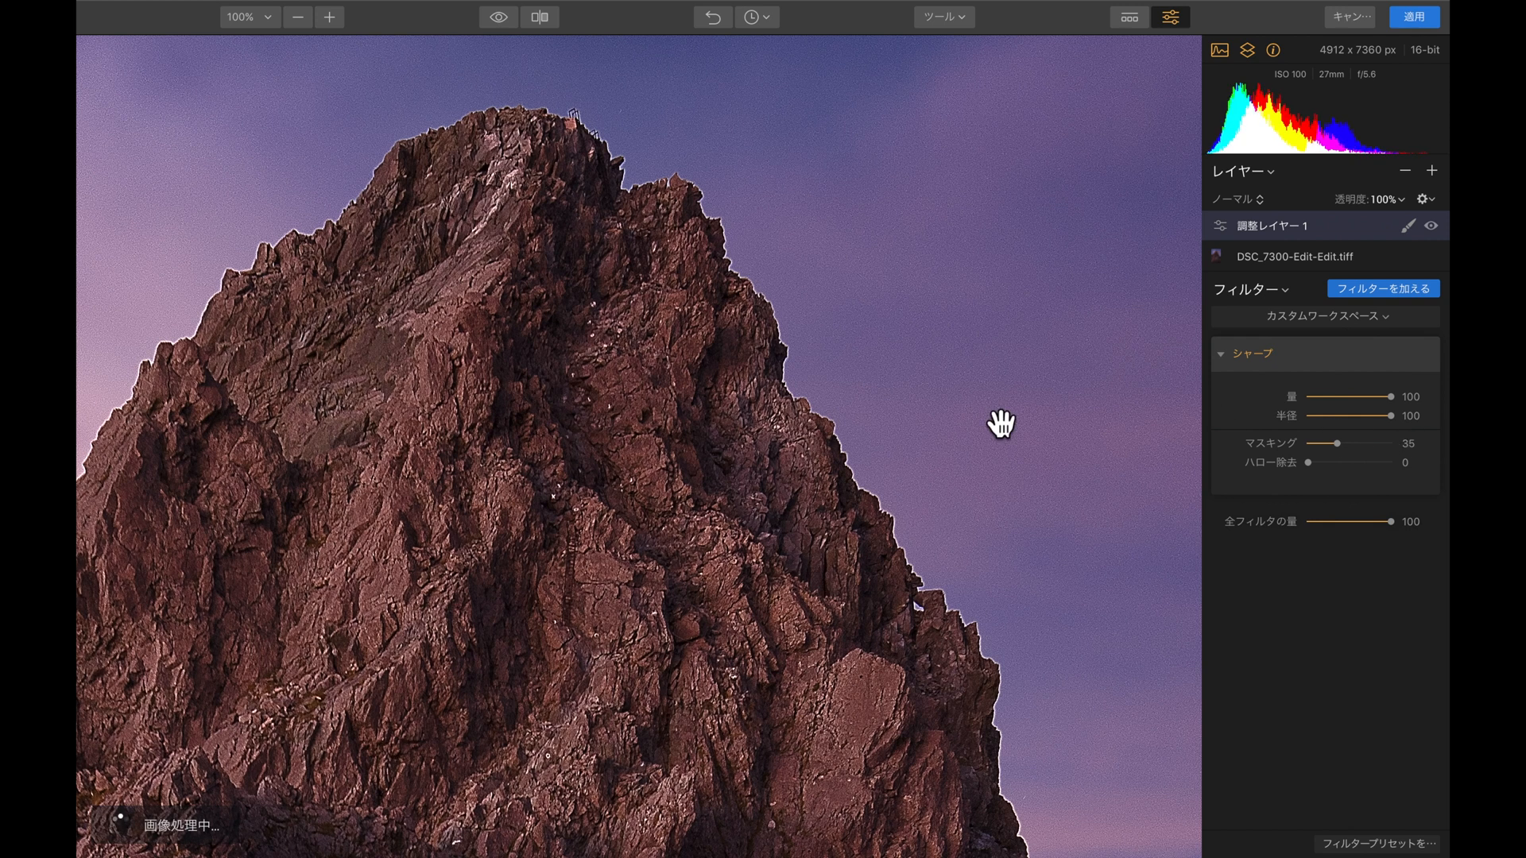
Examine the edge between the mountain ridge and the sky for sharpening halos, both in close-up and on the whole photo
{"action": "scroll", "coordinate": [909, 356], "scroll_direction": "up", "scroll_amount": 1}
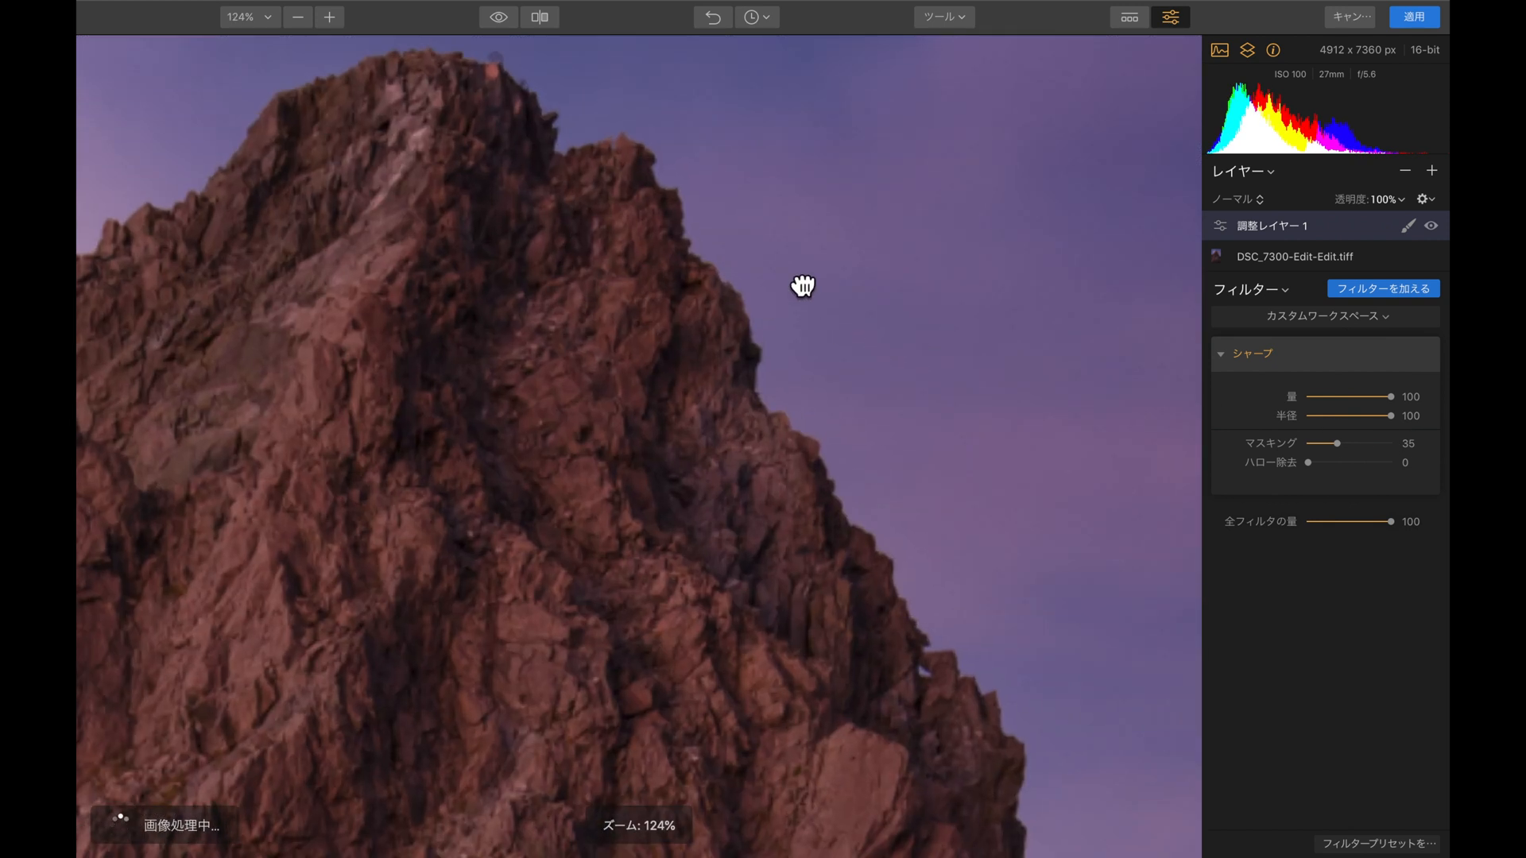
{"action": "scroll", "coordinate": [795, 278], "scroll_direction": "down", "scroll_amount": 6}
{"action": "scroll", "coordinate": [790, 270], "scroll_direction": "up", "scroll_amount": 6}
{"action": "left_click_drag", "start_coordinate": [541, 230], "coordinate": [647, 538]}
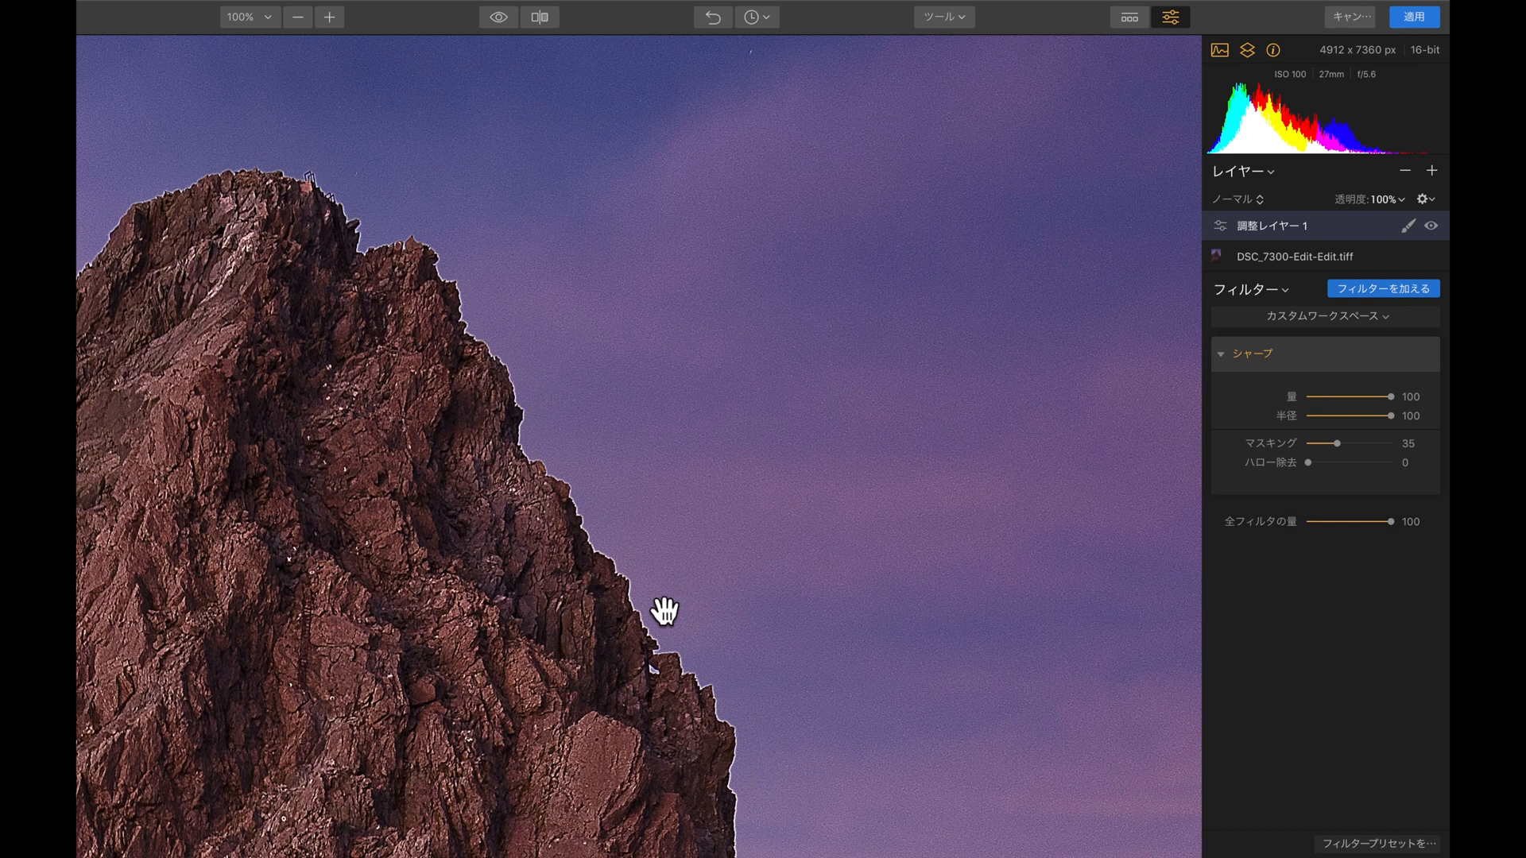
{"action": "key", "text": "super+0"}
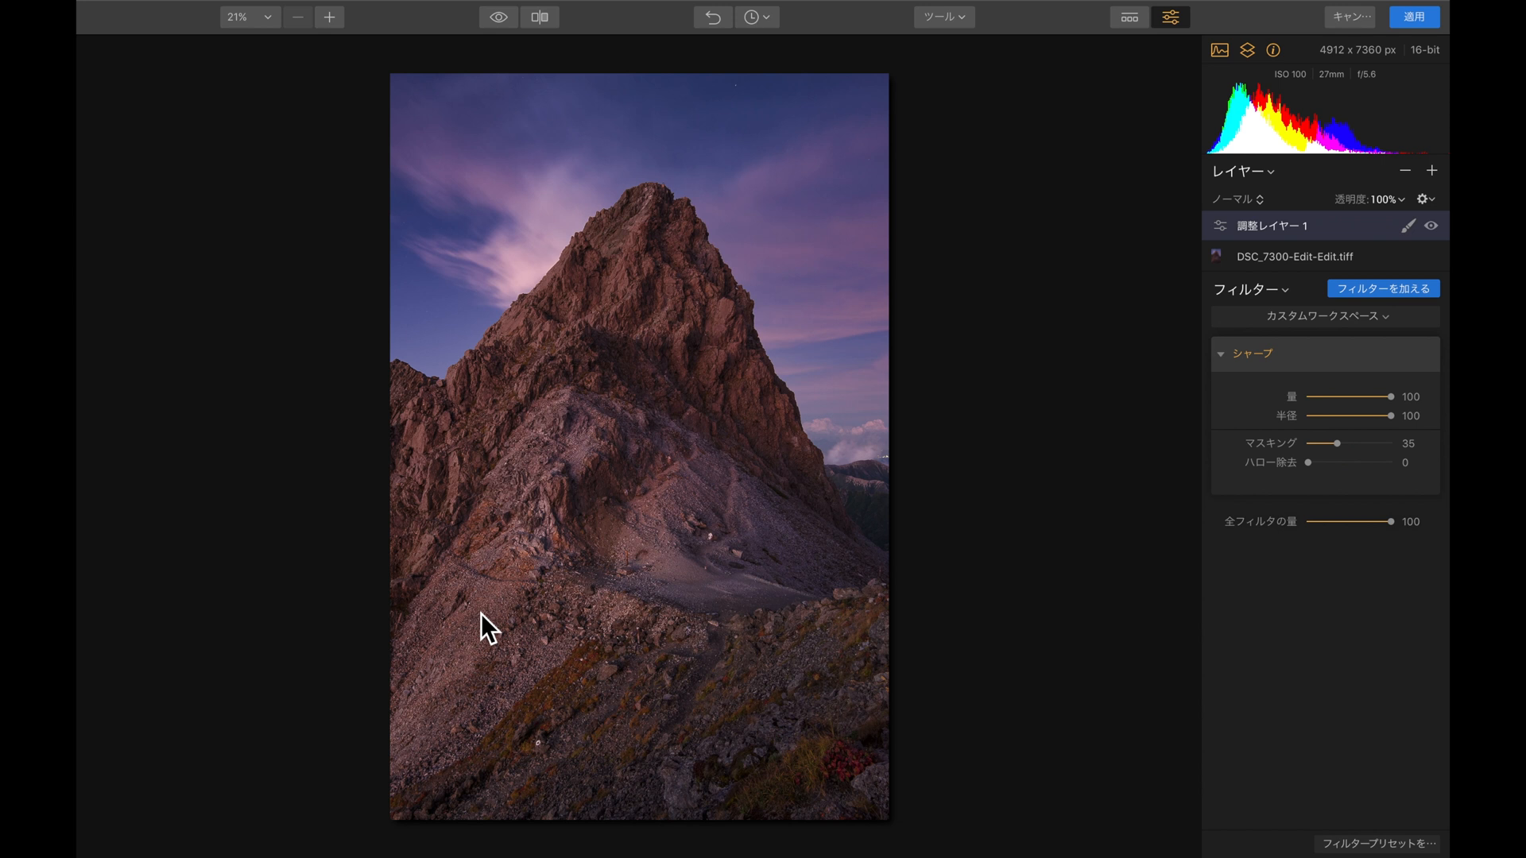
{"action": "double_click", "coordinate": [774, 271]}
{"action": "left_click_drag", "start_coordinate": [546, 198], "coordinate": [560, 596]}
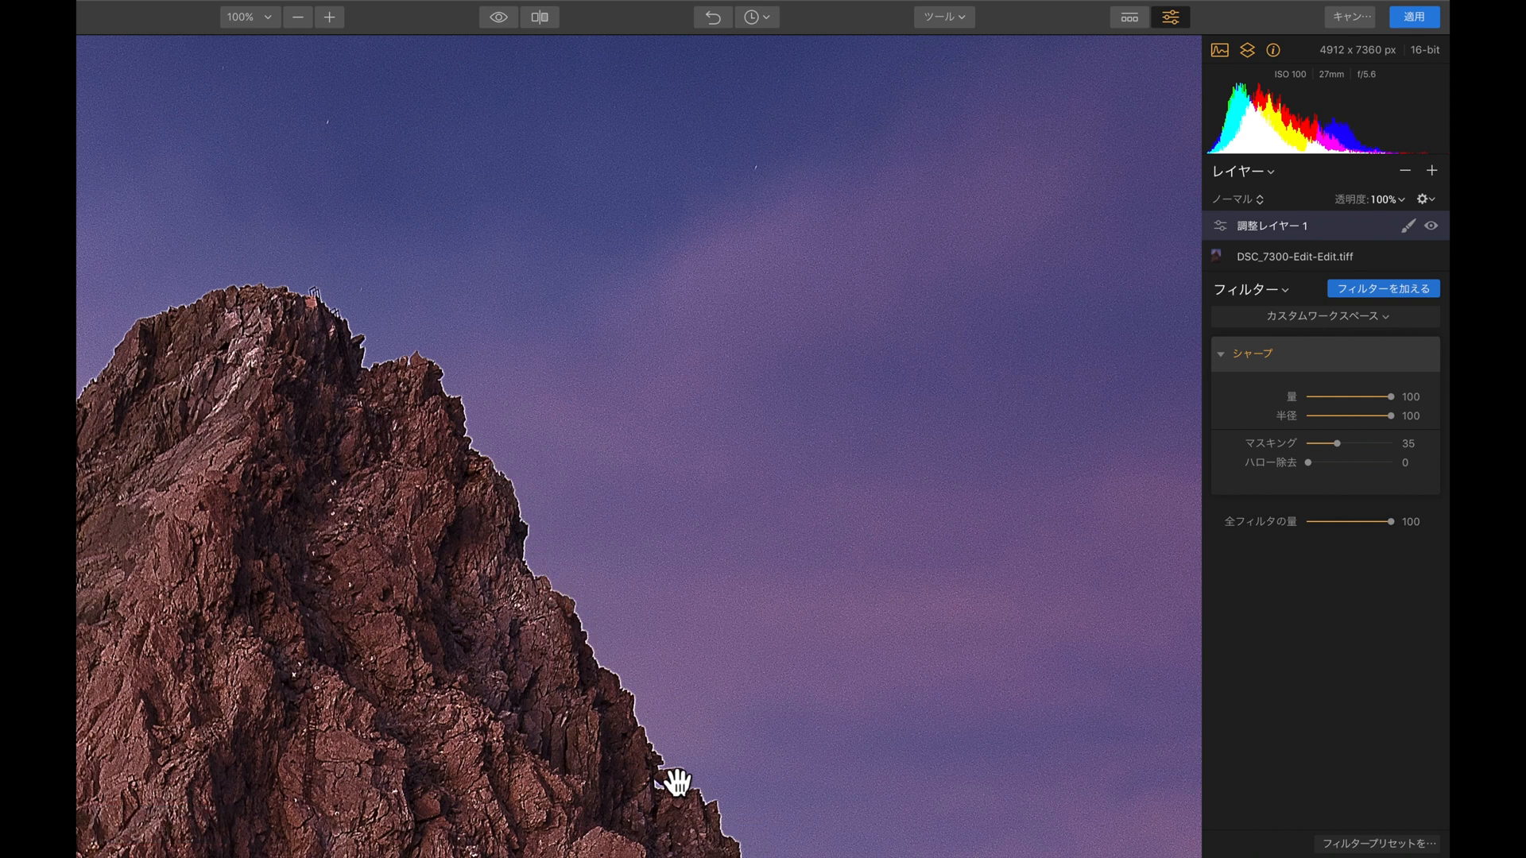
{"action": "left_click_drag", "start_coordinate": [582, 647], "coordinate": [654, 579]}
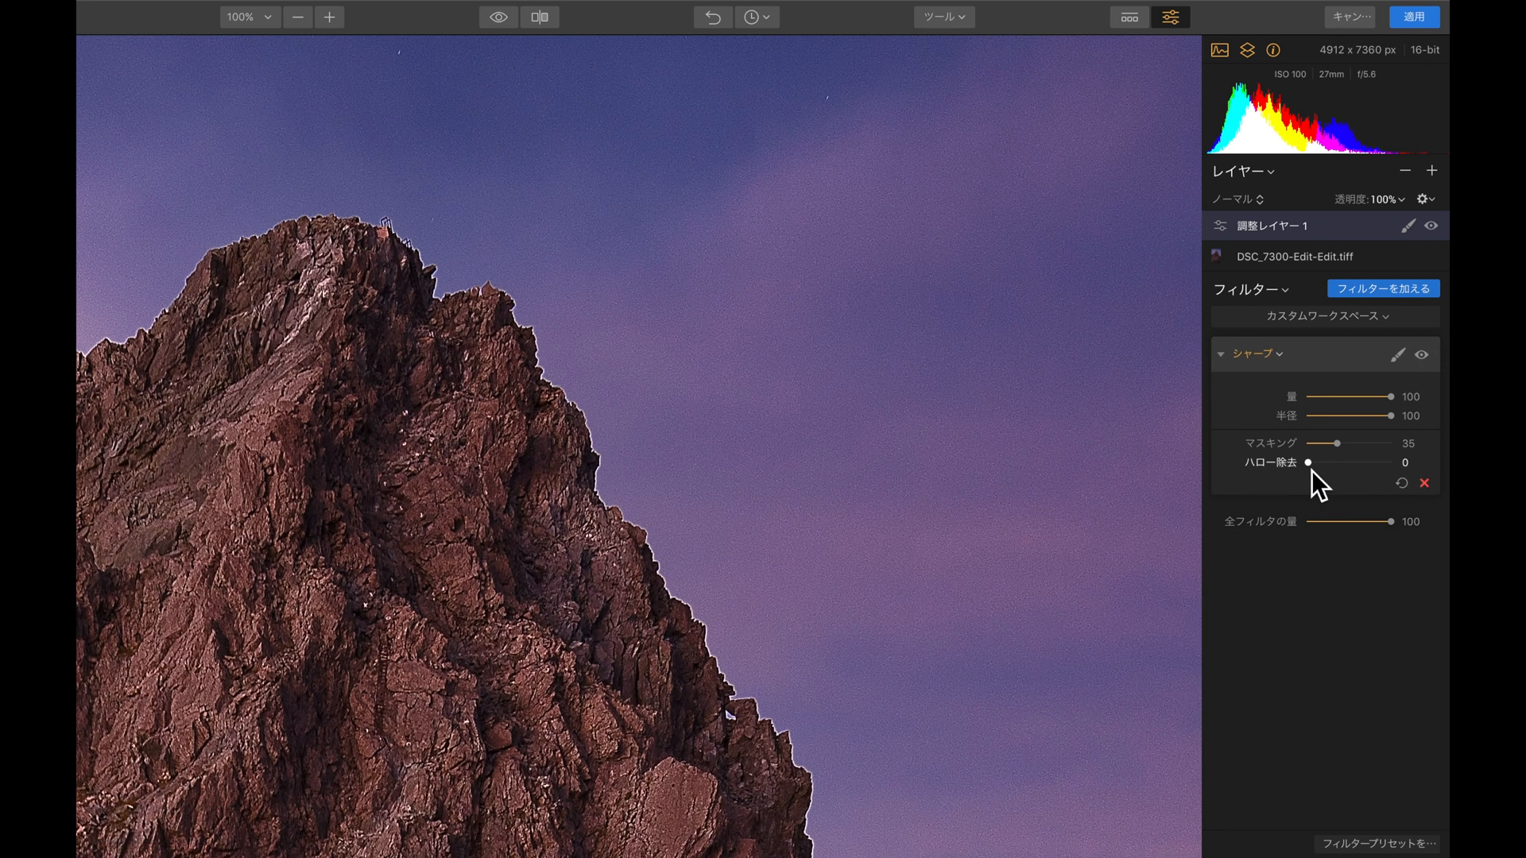
Try stronger and weaker halo removal (ハロー除去) on the ridge edge and set it to 40
{"action": "left_click_drag", "start_coordinate": [1309, 467], "coordinate": [1359, 464]}
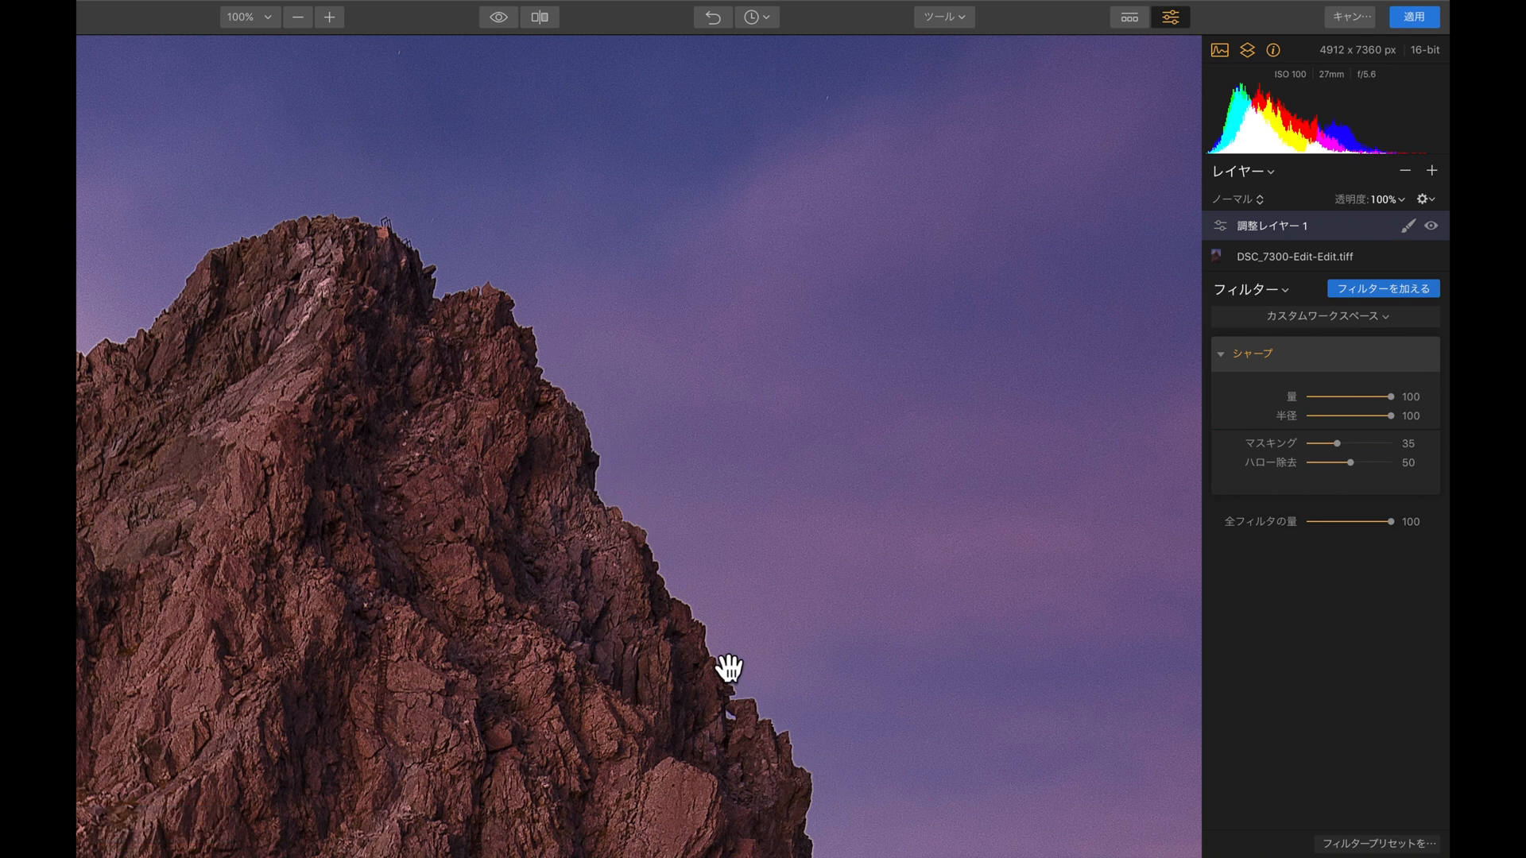
{"action": "left_click_drag", "start_coordinate": [593, 708], "coordinate": [702, 572]}
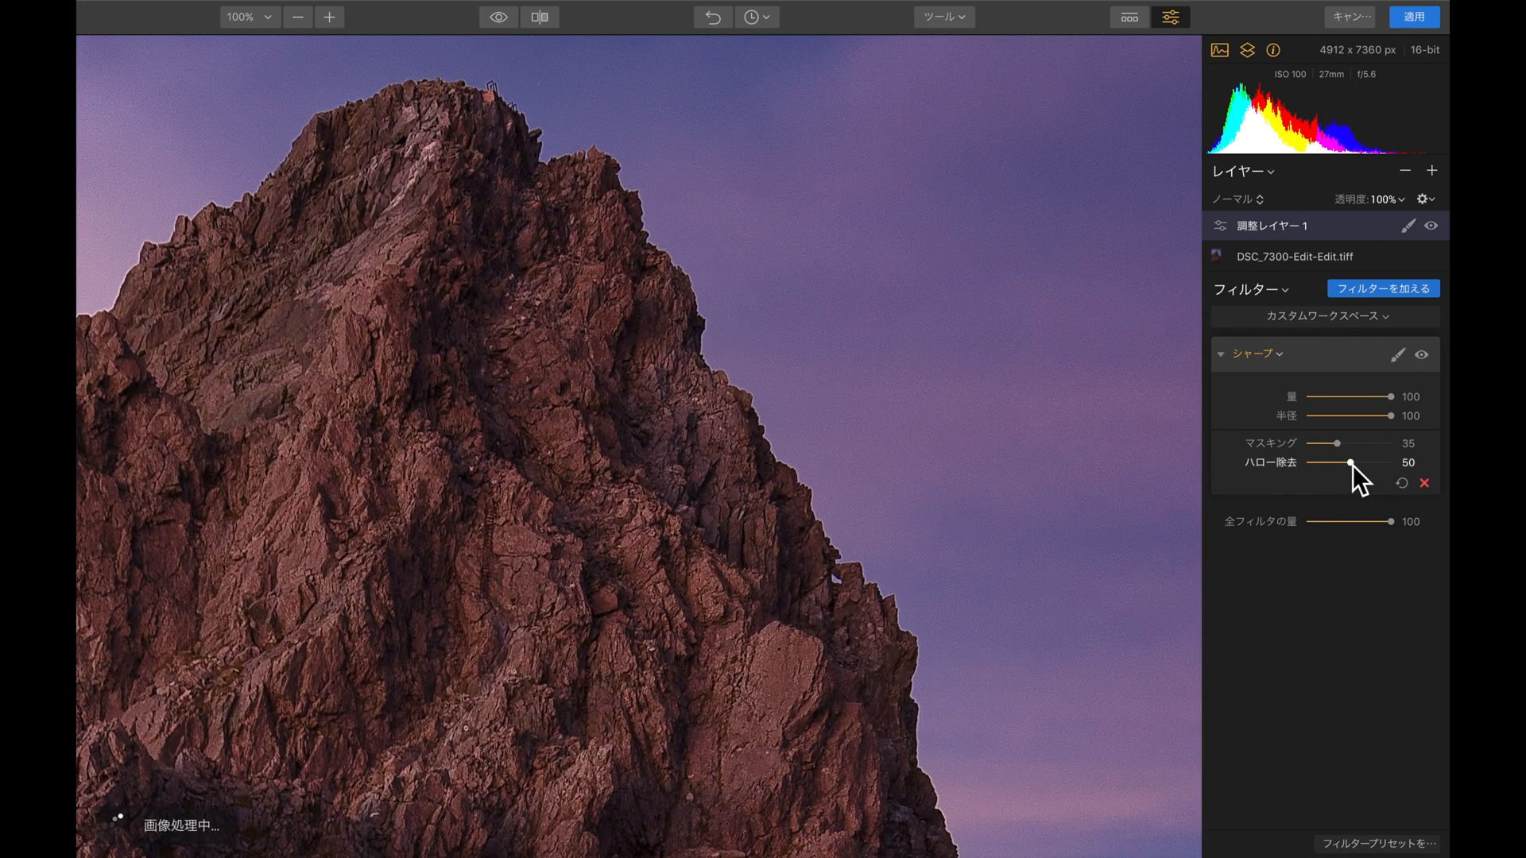
{"action": "left_click_drag", "start_coordinate": [1365, 464], "coordinate": [1396, 464]}
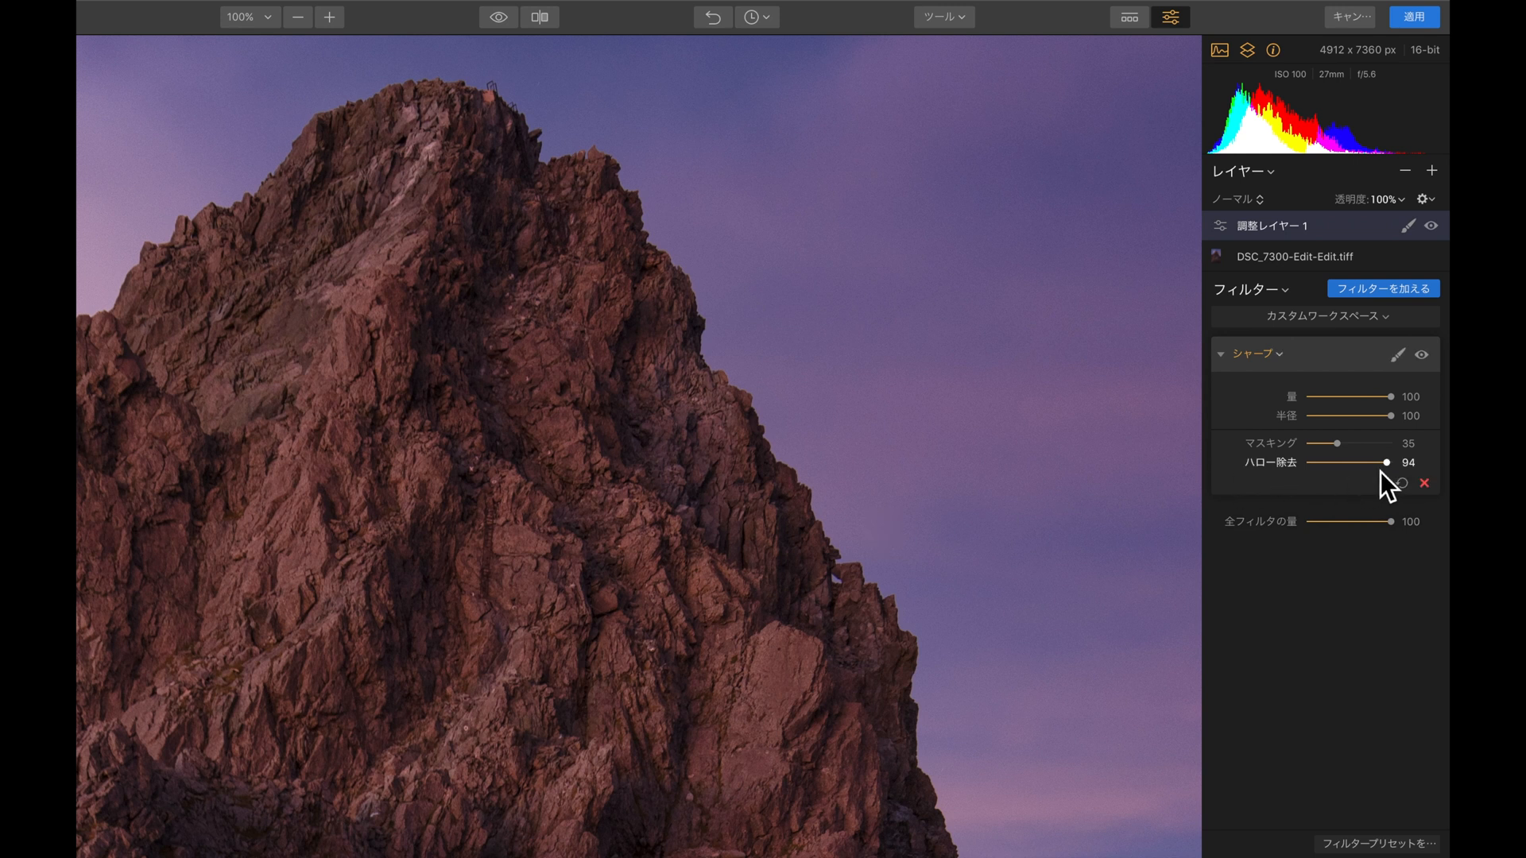
{"action": "left_click_drag", "start_coordinate": [1351, 462], "coordinate": [1335, 462]}
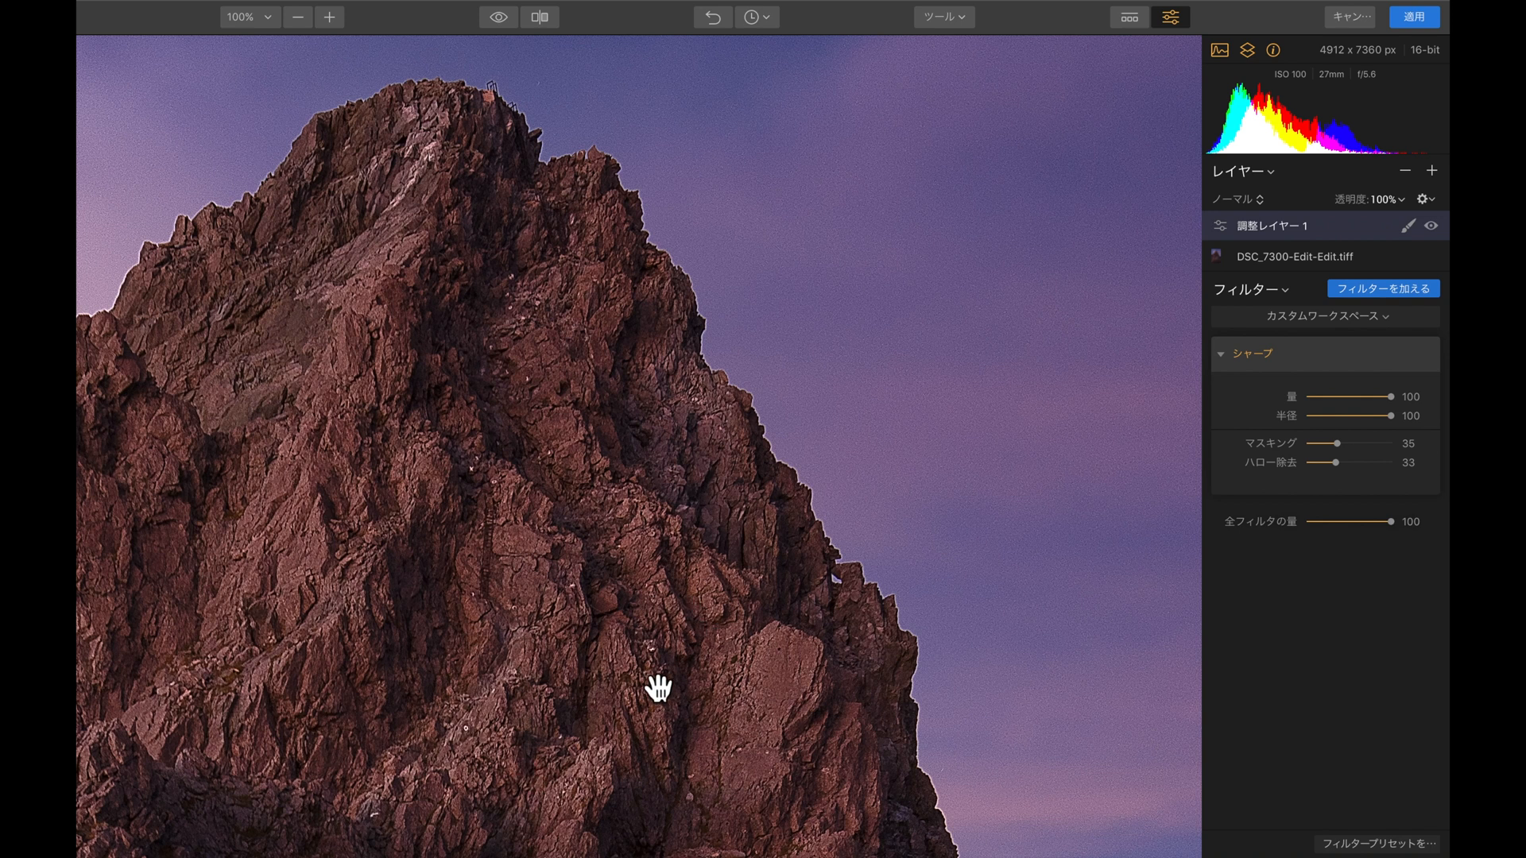
{"action": "left_click_drag", "start_coordinate": [1340, 466], "coordinate": [1343, 466]}
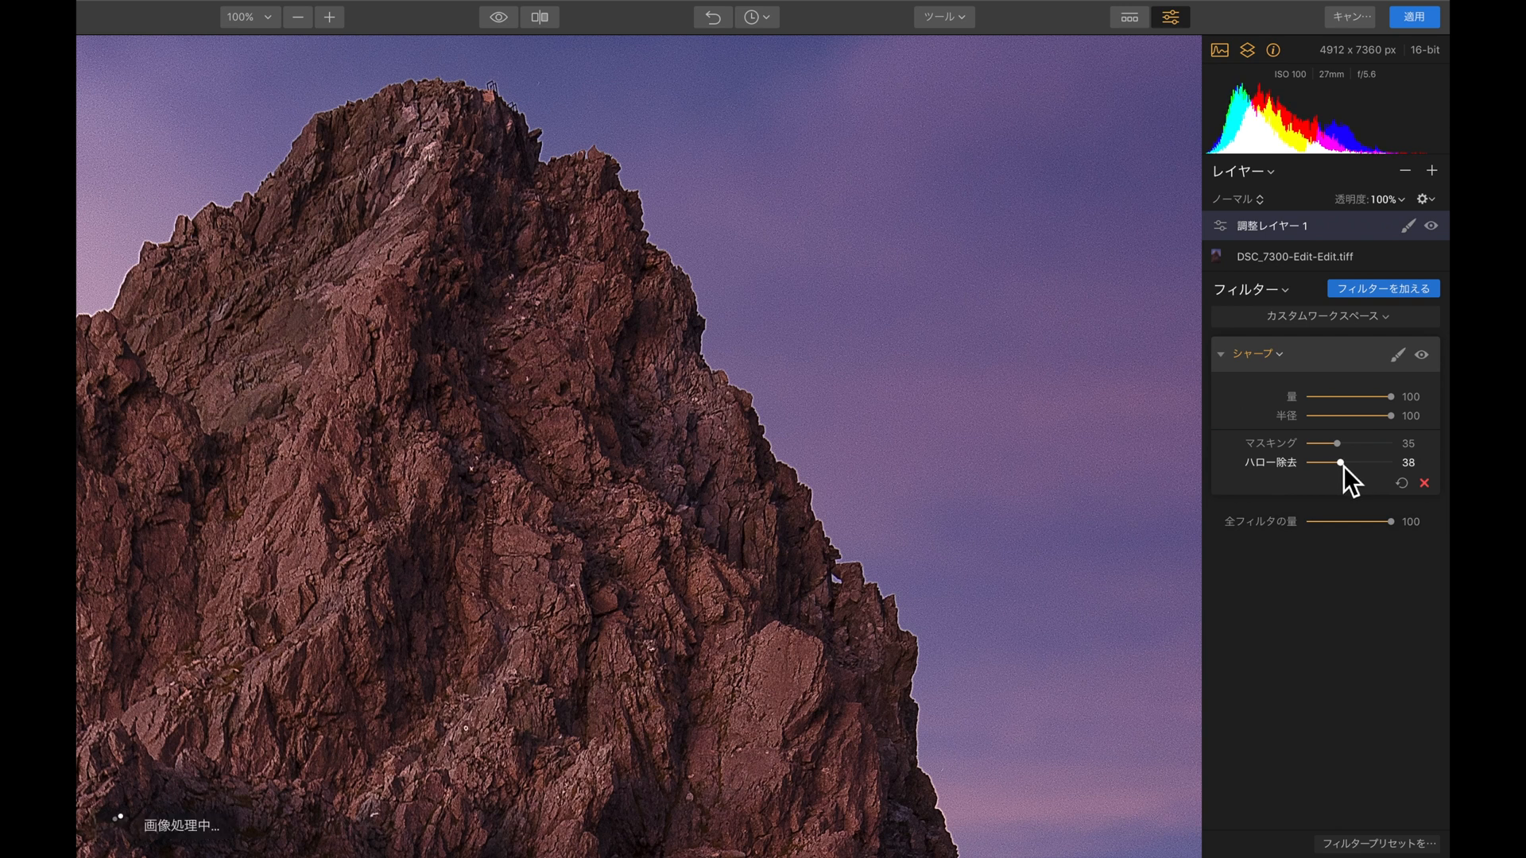
{"action": "left_click_drag", "start_coordinate": [1344, 466], "coordinate": [1345, 466]}
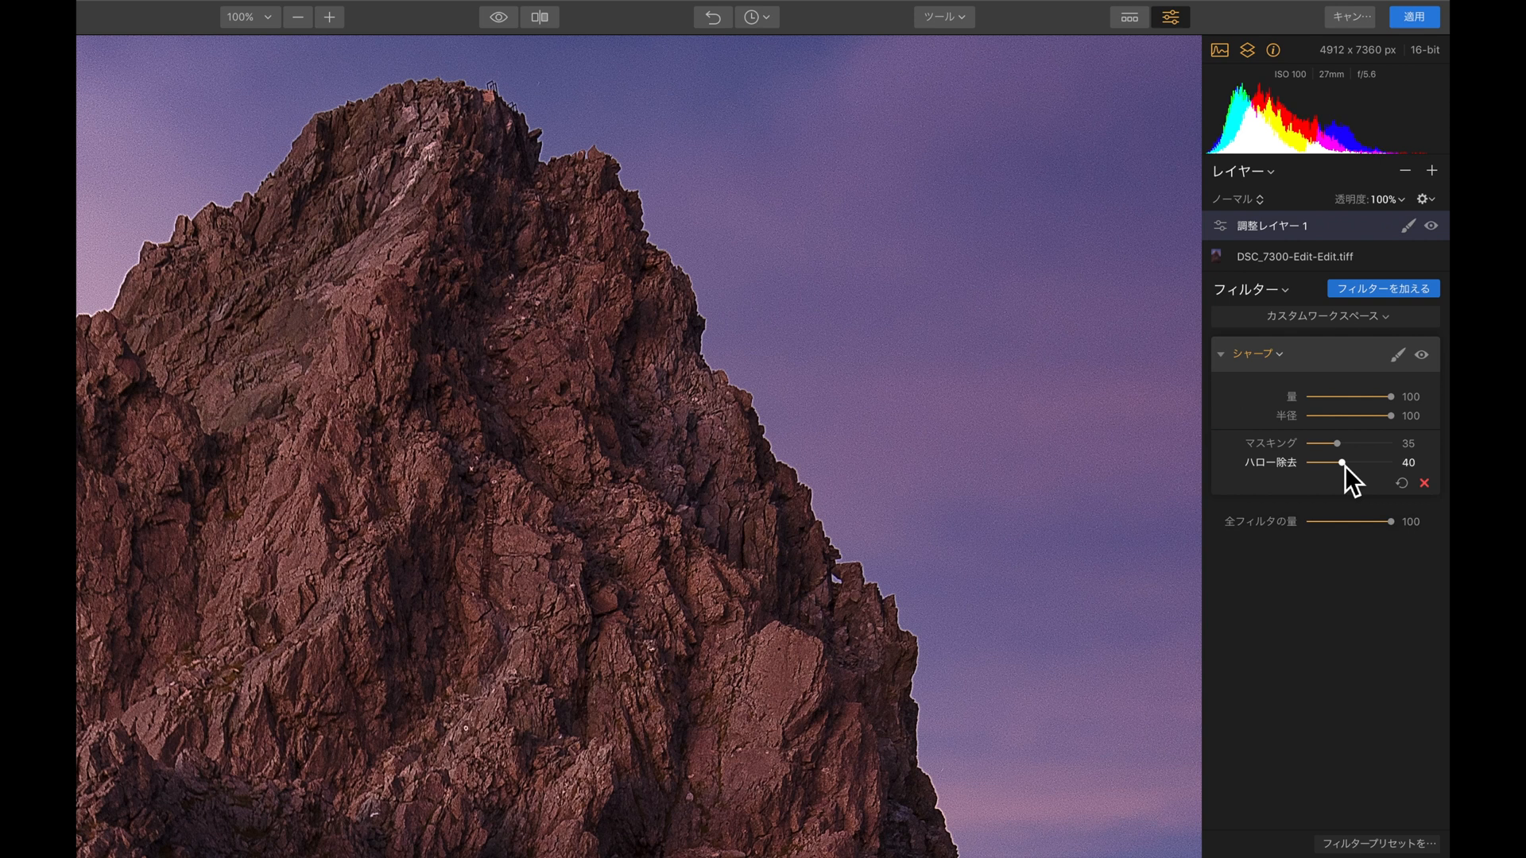
Reset the Sharpen filter's halo removal (ハロー除去) to its default of 50
{"action": "double_click", "coordinate": [1285, 464]}
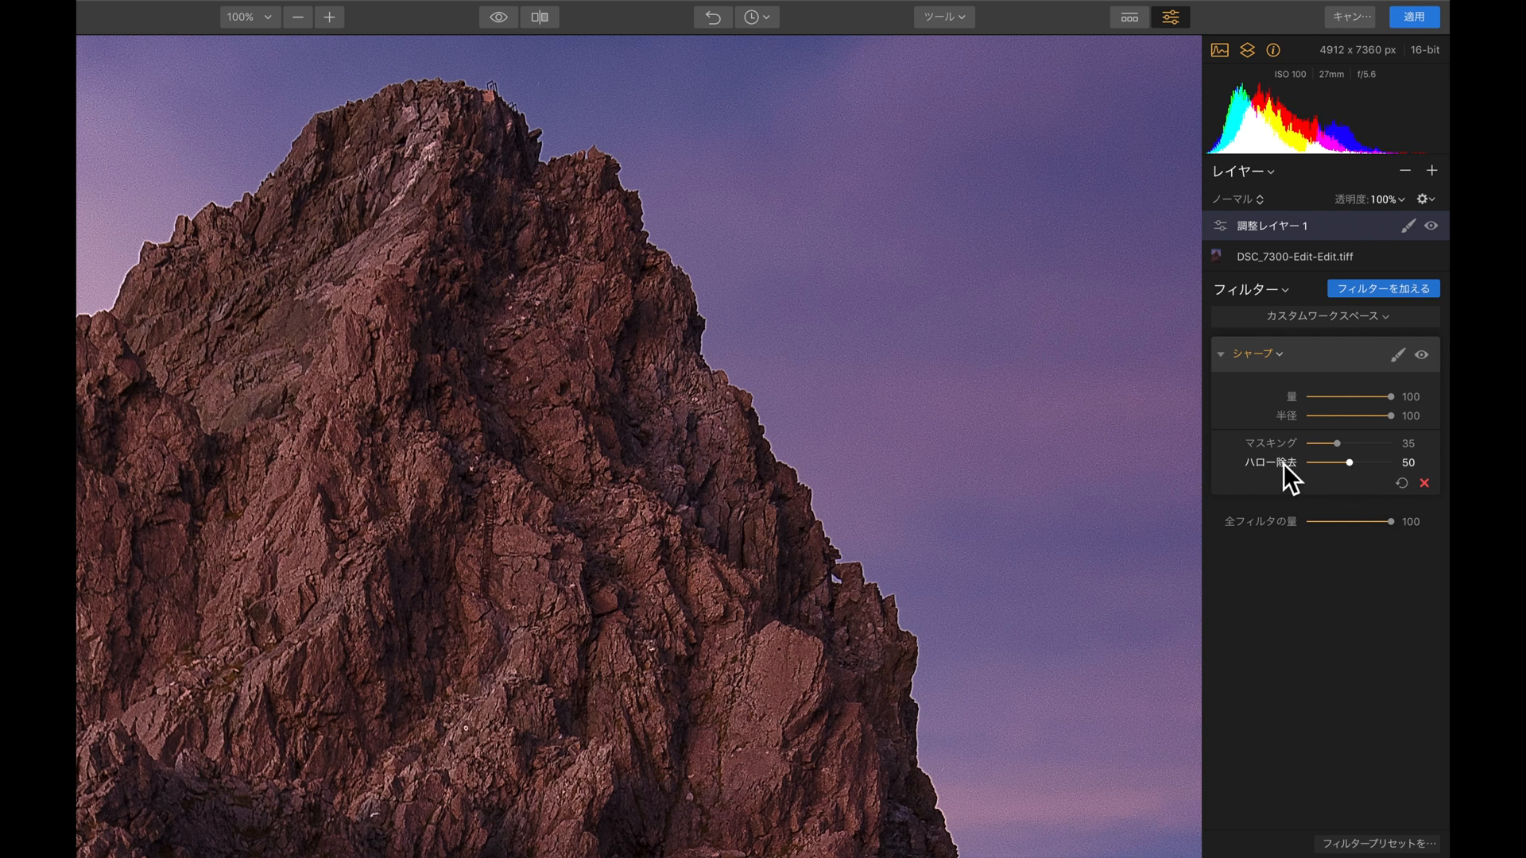
{"action": "left_click", "coordinate": [1346, 466]}
{"action": "left_click_drag", "start_coordinate": [1348, 465], "coordinate": [1352, 467]}
{"action": "left_click_drag", "start_coordinate": [1353, 467], "coordinate": [1354, 468]}
Reset the sharpening radius to its default of 50 and lower the amount to 76
{"action": "double_click", "coordinate": [1294, 425]}
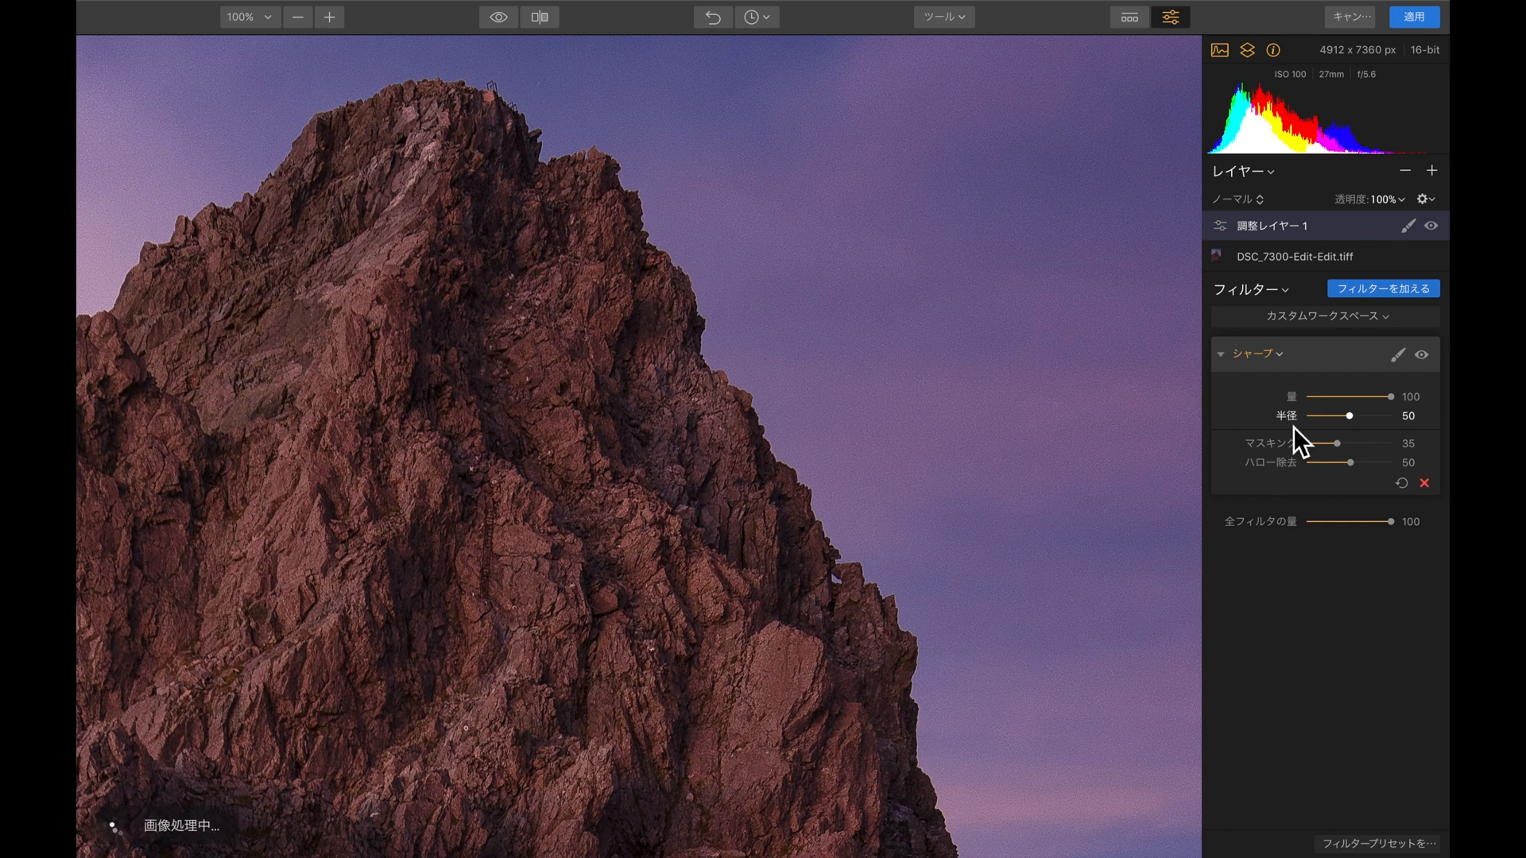
{"action": "left_click_drag", "start_coordinate": [1392, 398], "coordinate": [1359, 400]}
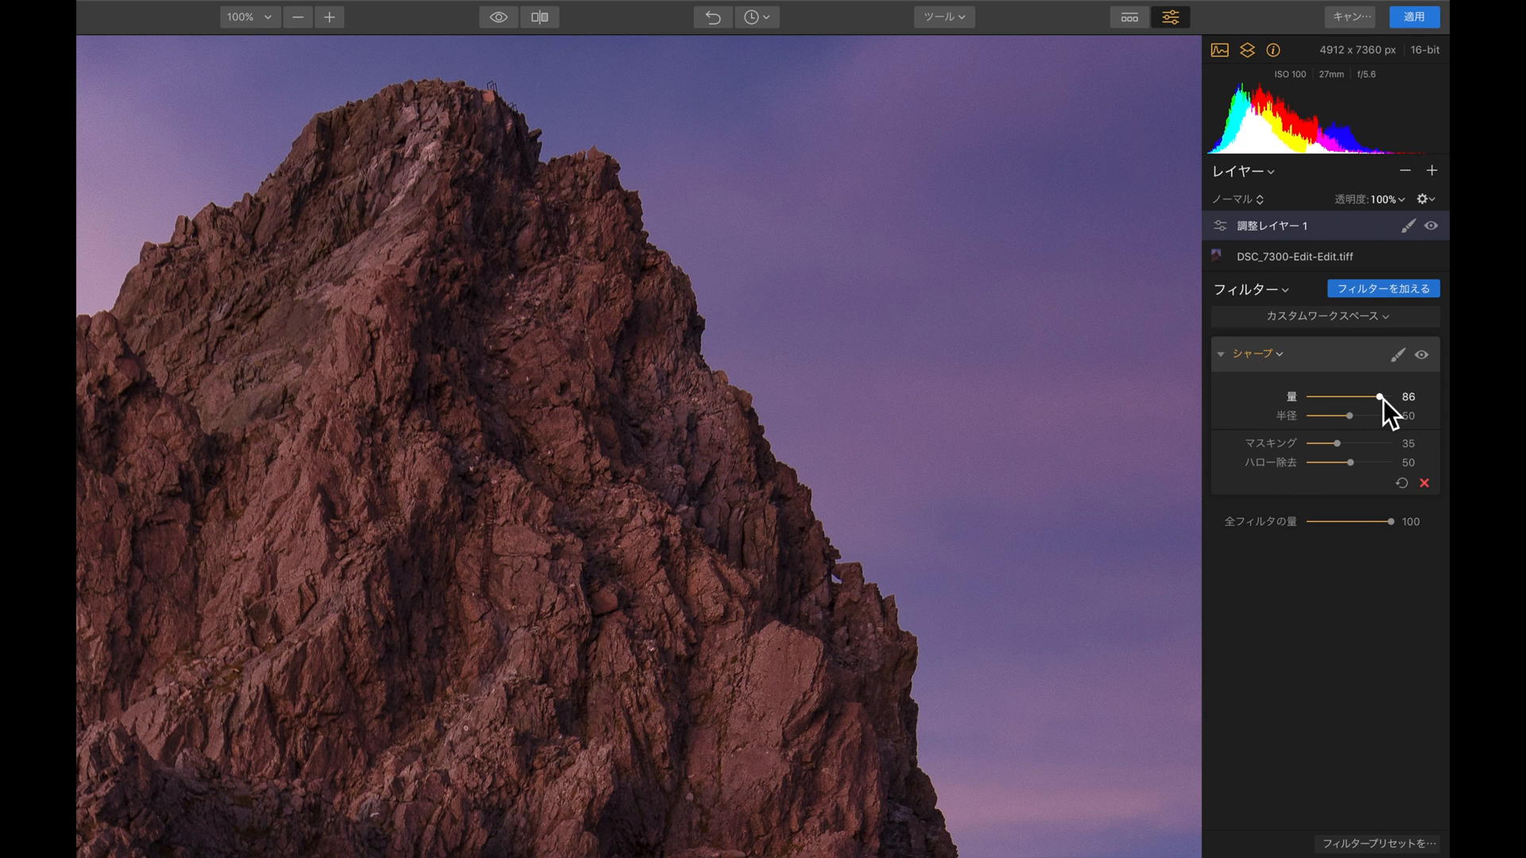
{"action": "left_click_drag", "start_coordinate": [1371, 404], "coordinate": [1367, 403]}
{"action": "double_click", "coordinate": [859, 488]}
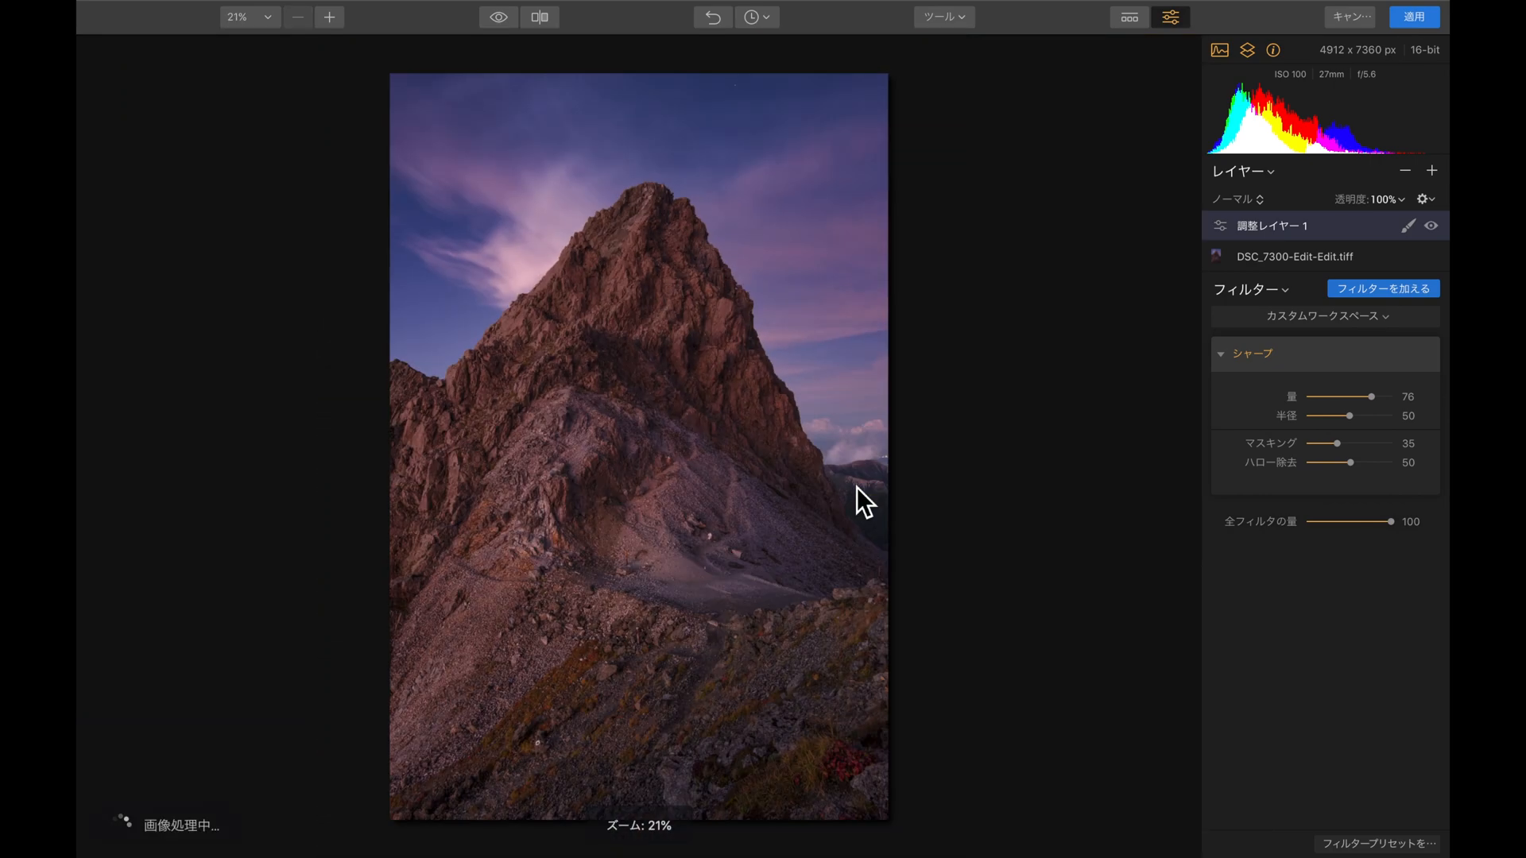
{"action": "double_click", "coordinate": [724, 234]}
{"action": "left_click_drag", "start_coordinate": [756, 283], "coordinate": [722, 391]}
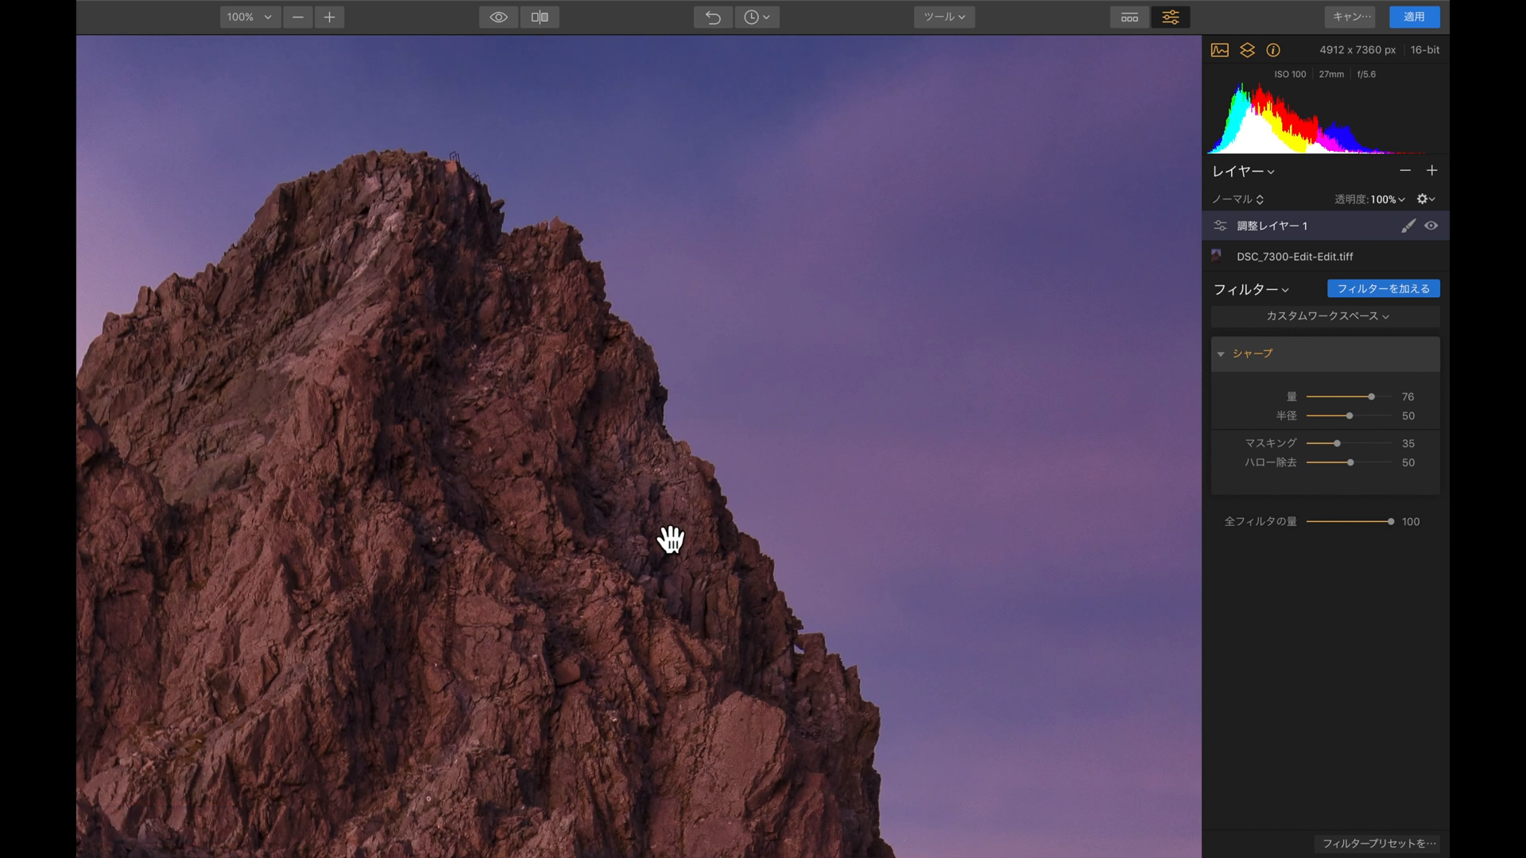
{"action": "key", "text": "super+0"}
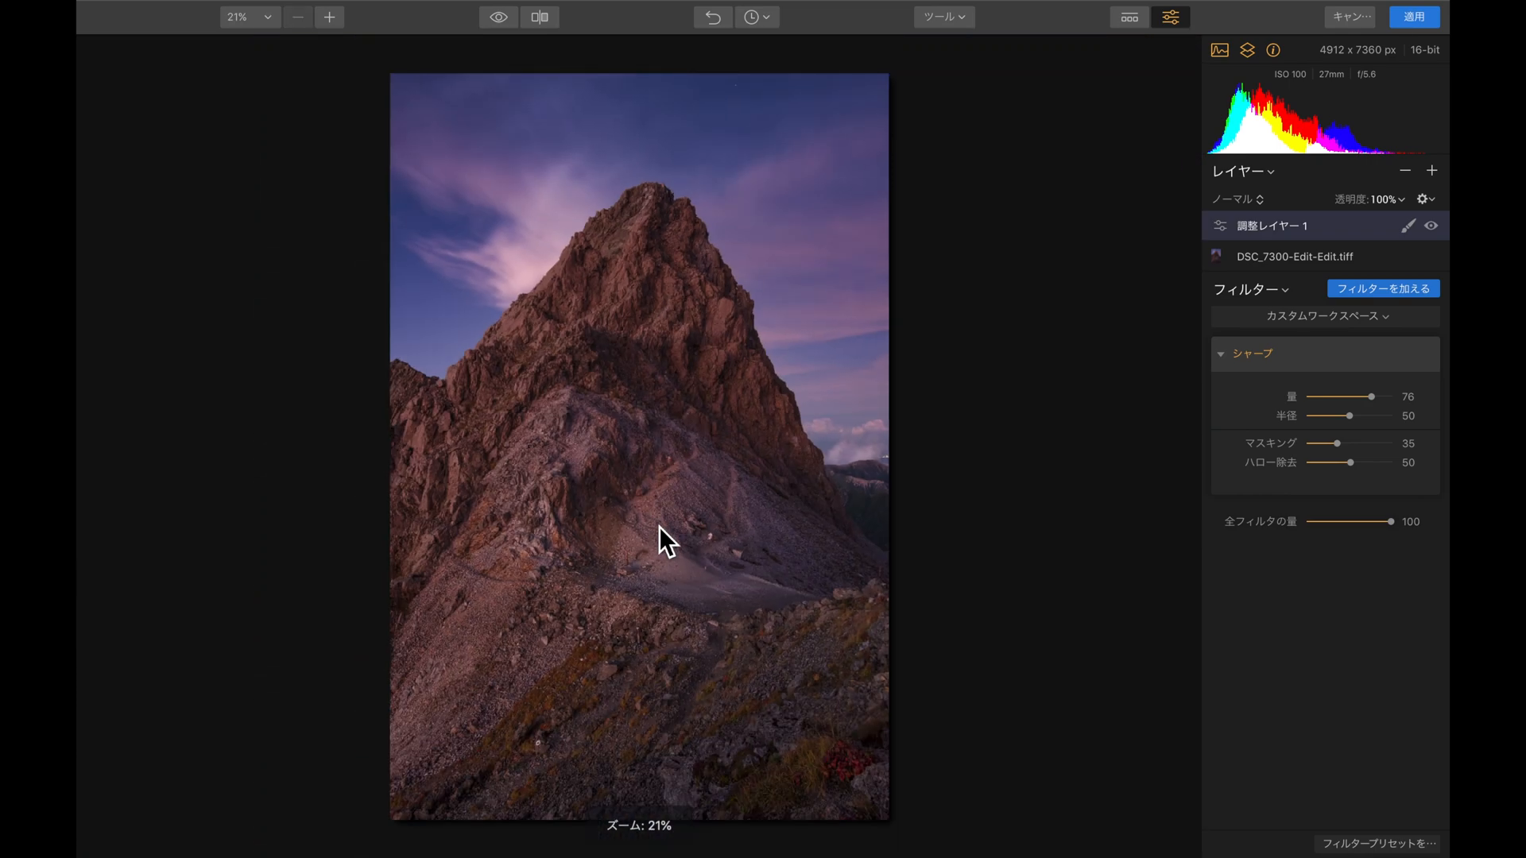